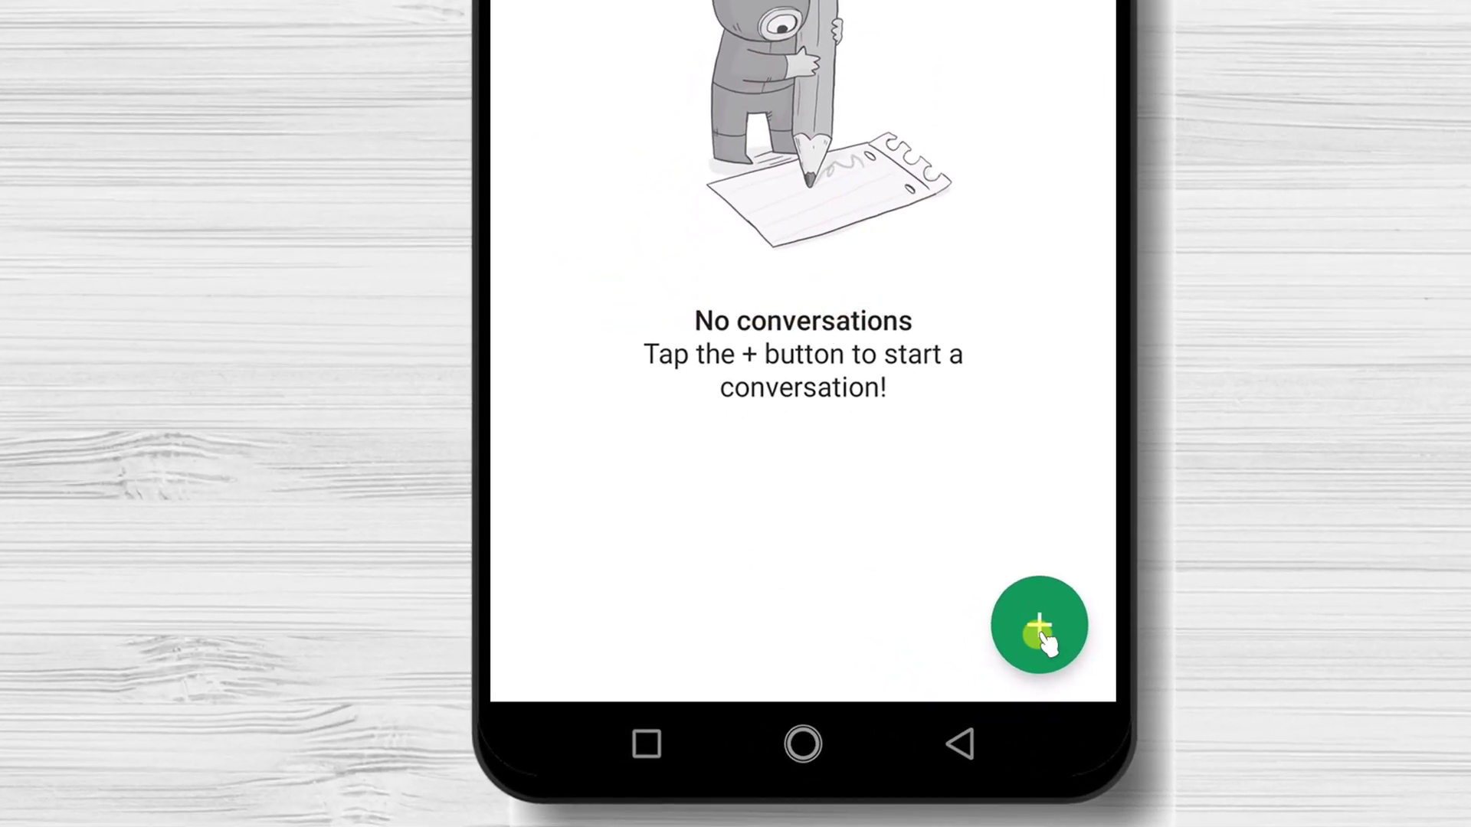
Choose New conversation from the green + menu.
{"action": "left_click", "coordinate": [1042, 631]}
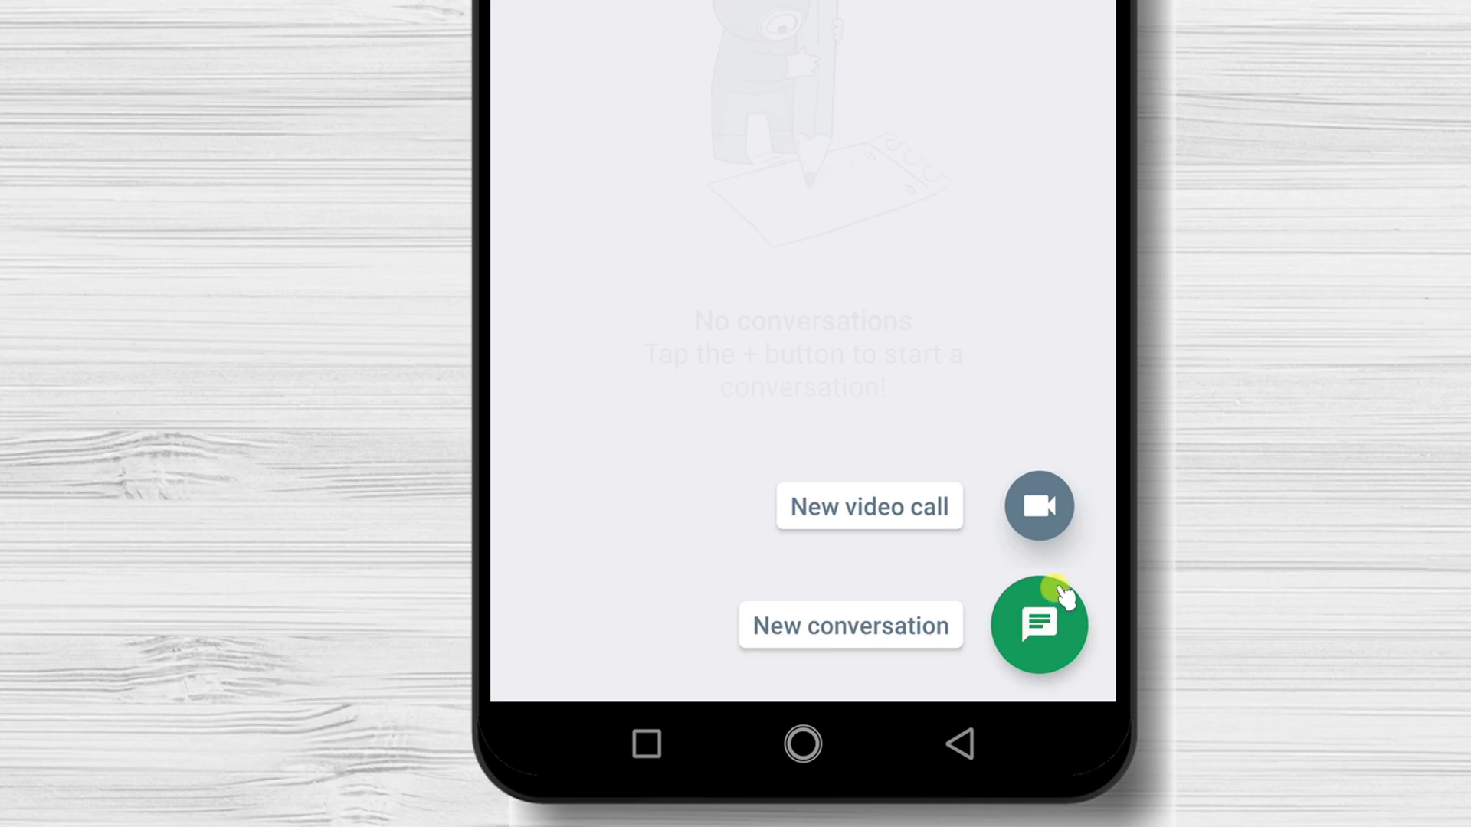
{"action": "left_click", "coordinate": [1038, 635]}
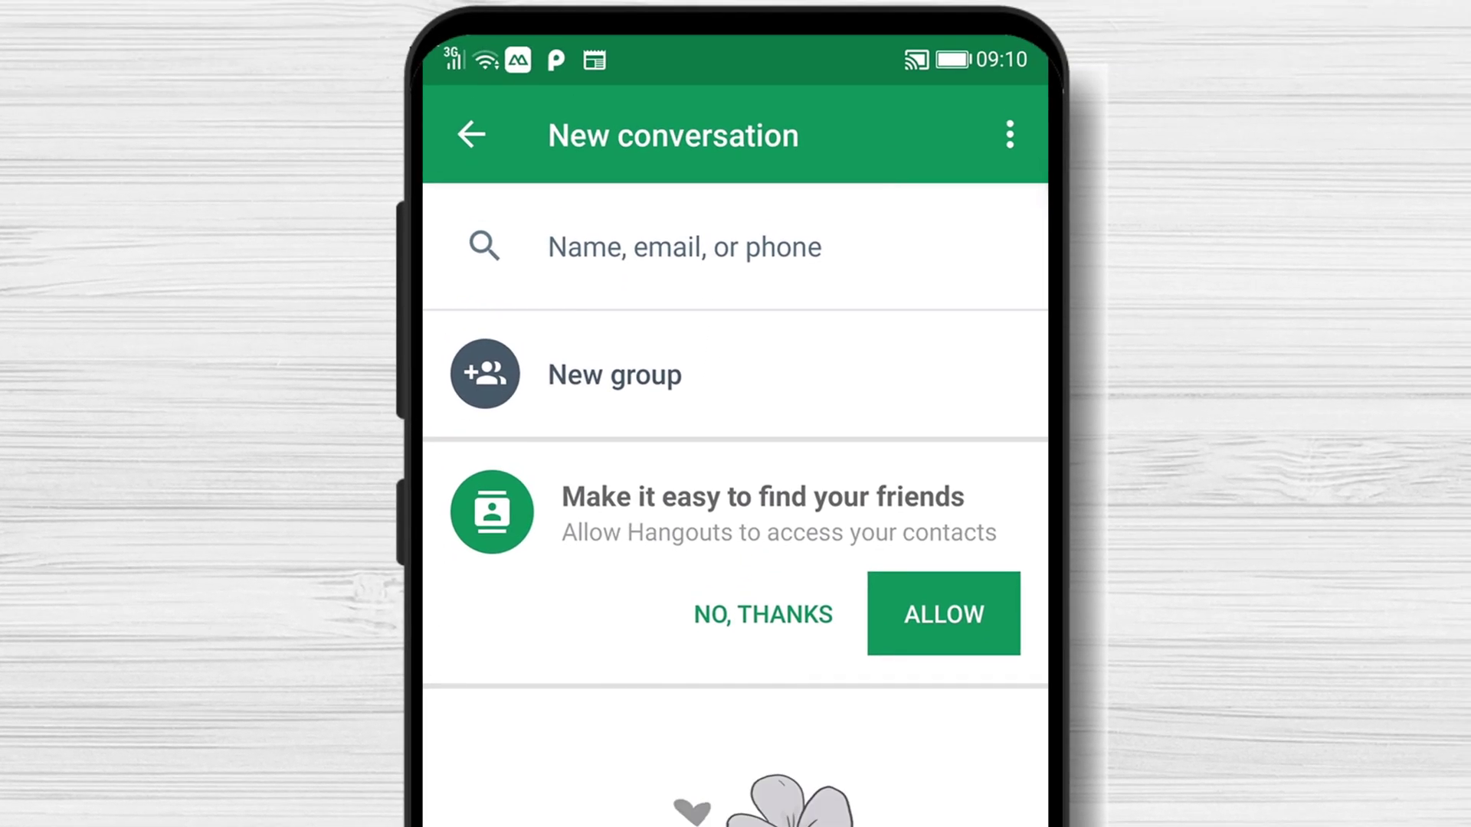
Allow Hangouts to access the phone's contacts, both on the card and in the system prompt.
{"action": "left_click", "coordinate": [944, 620]}
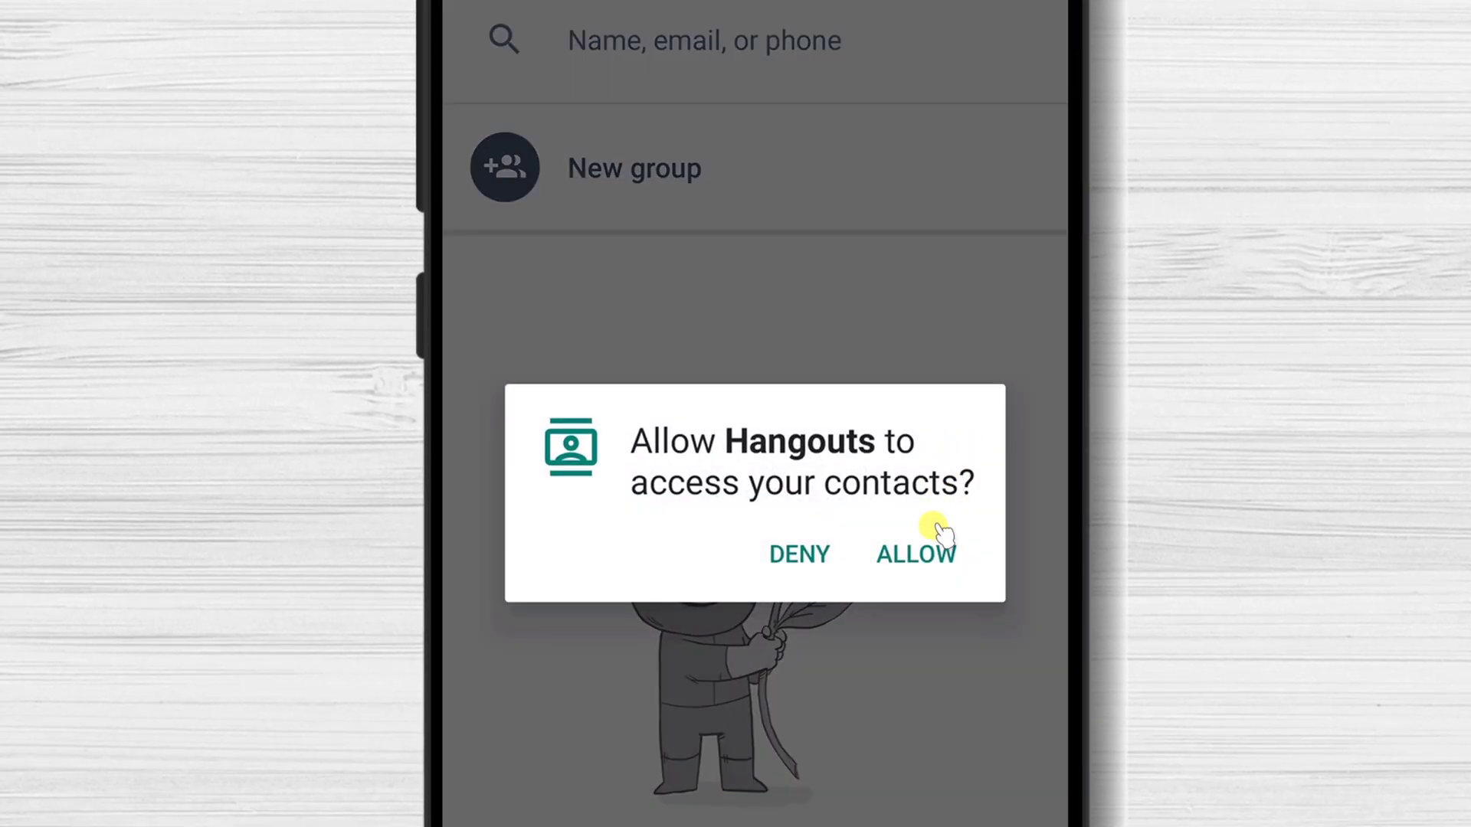
{"action": "left_click", "coordinate": [936, 537]}
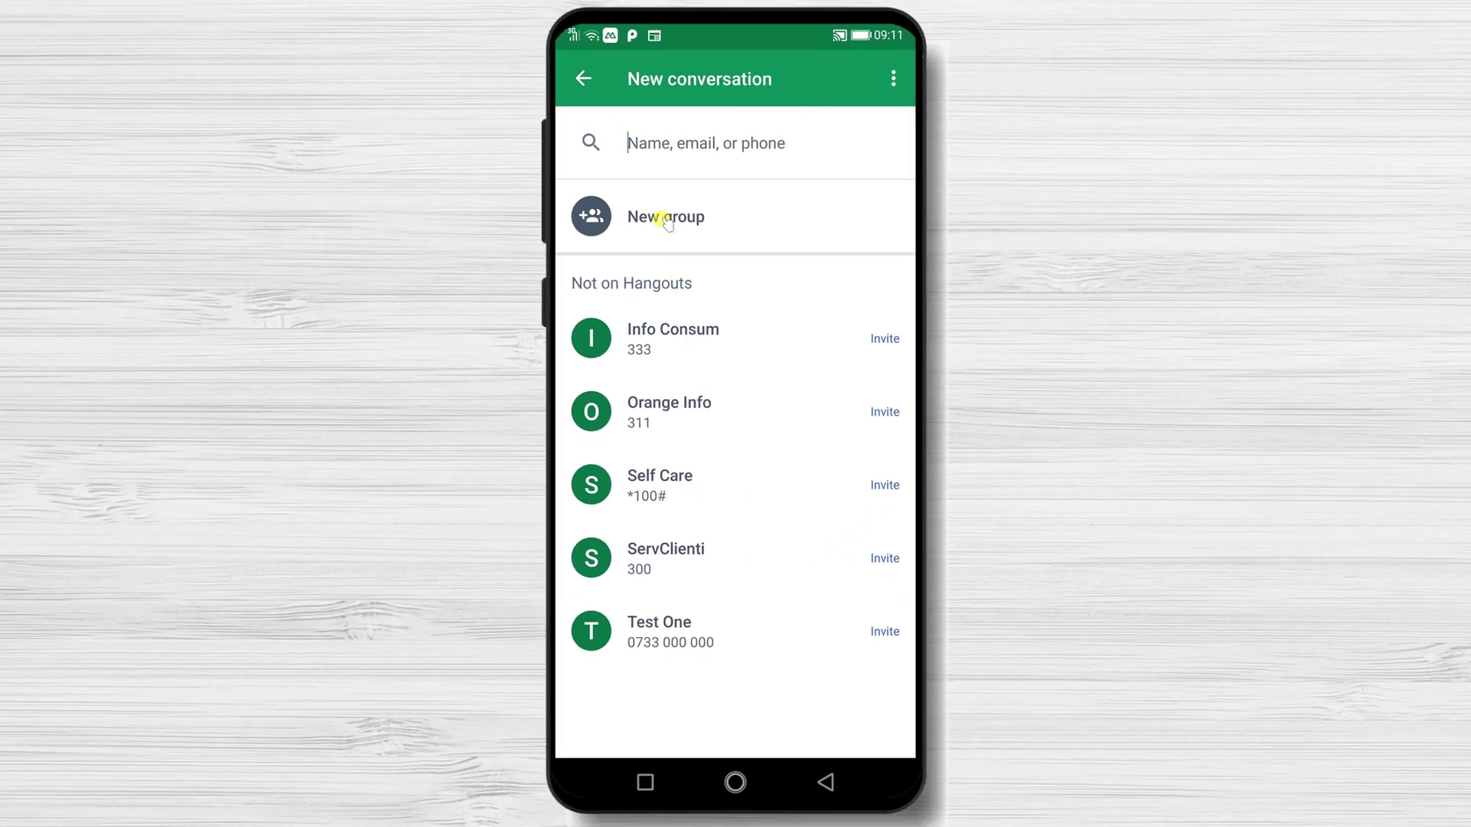
Search for the contact by their e-mail address and open a chat with the matching result.
{"action": "left_click", "coordinate": [683, 147]}
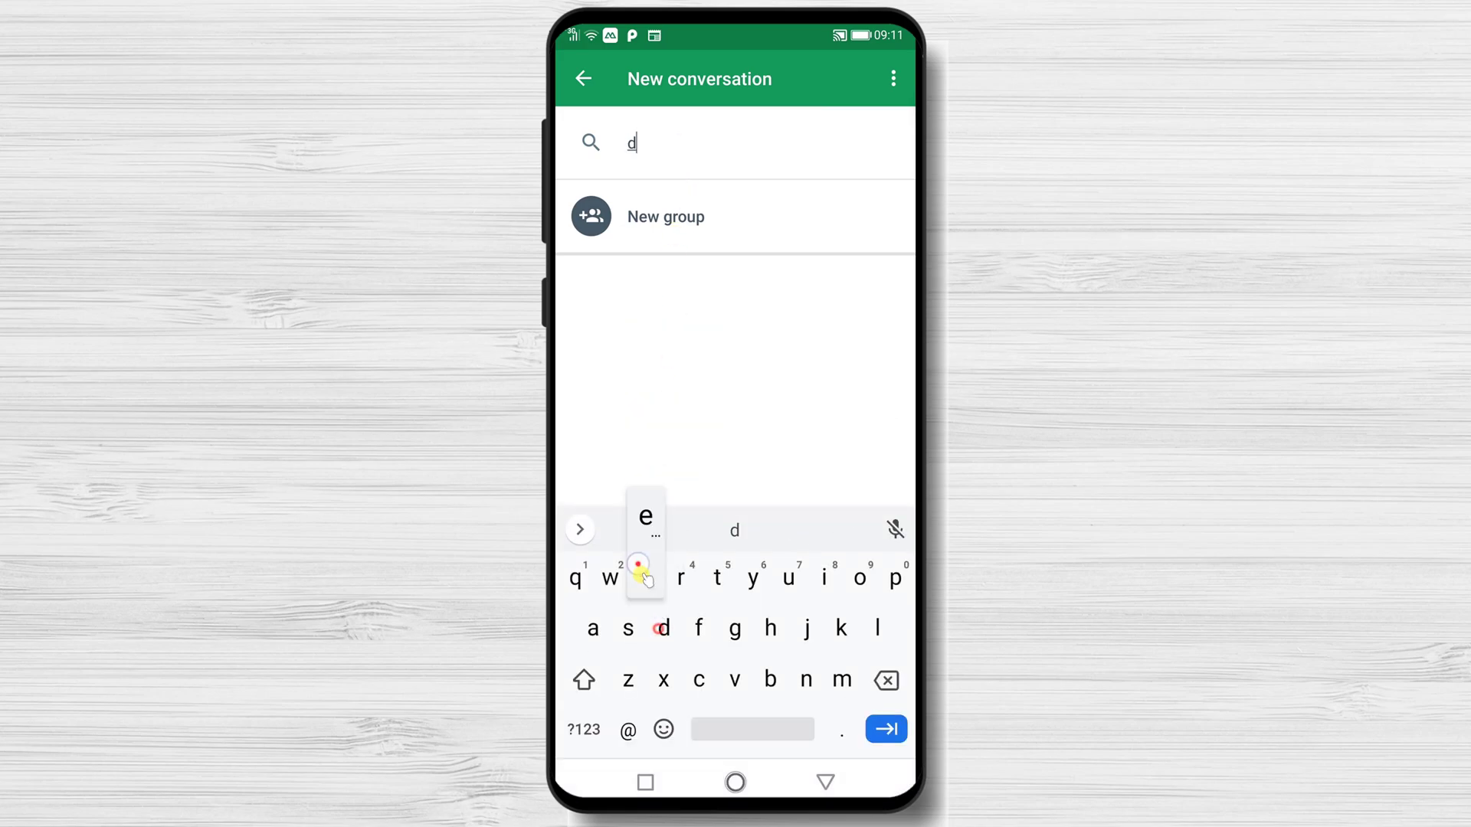
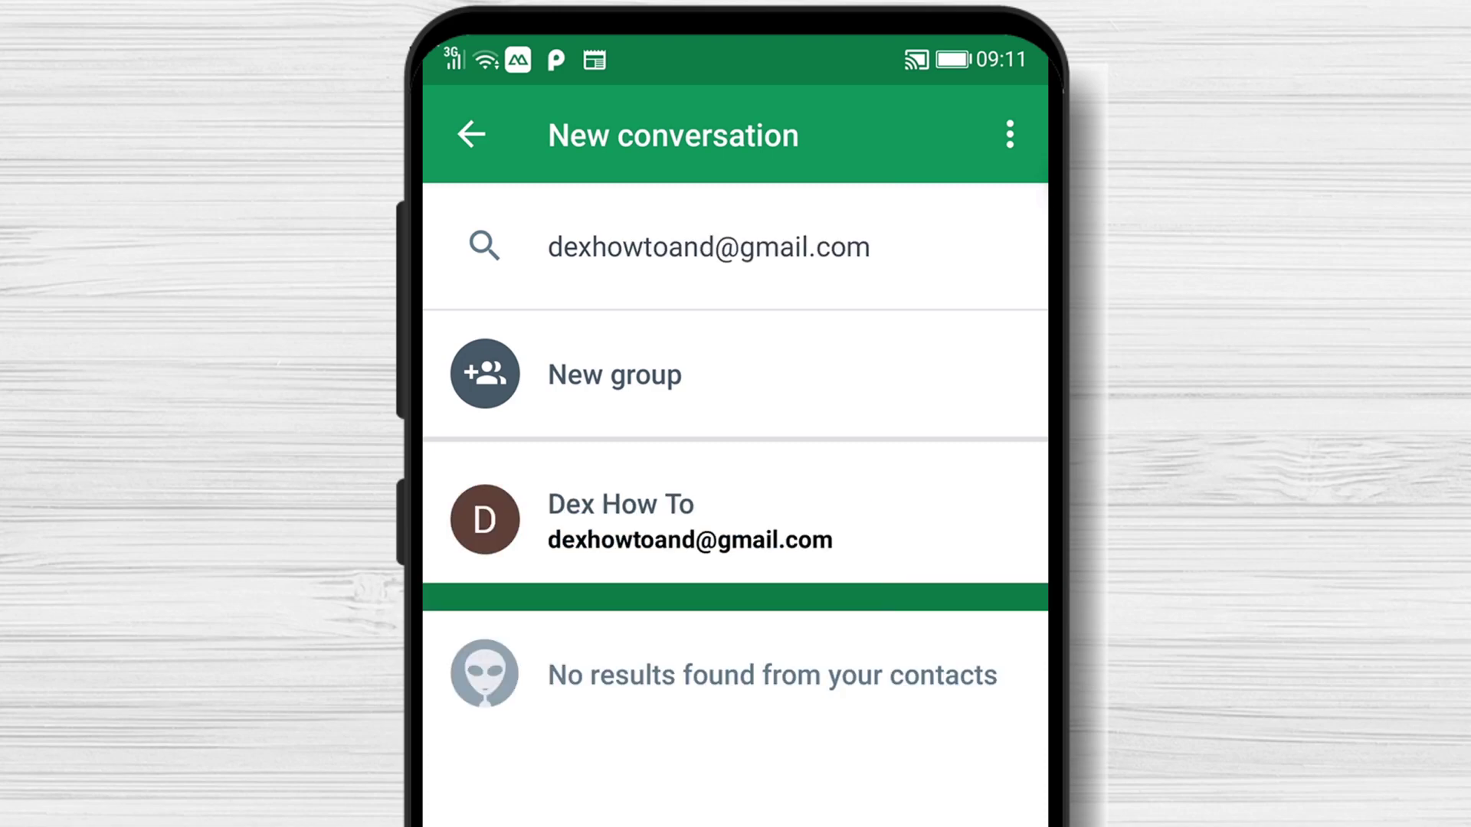
{"action": "left_click", "coordinate": [613, 540]}
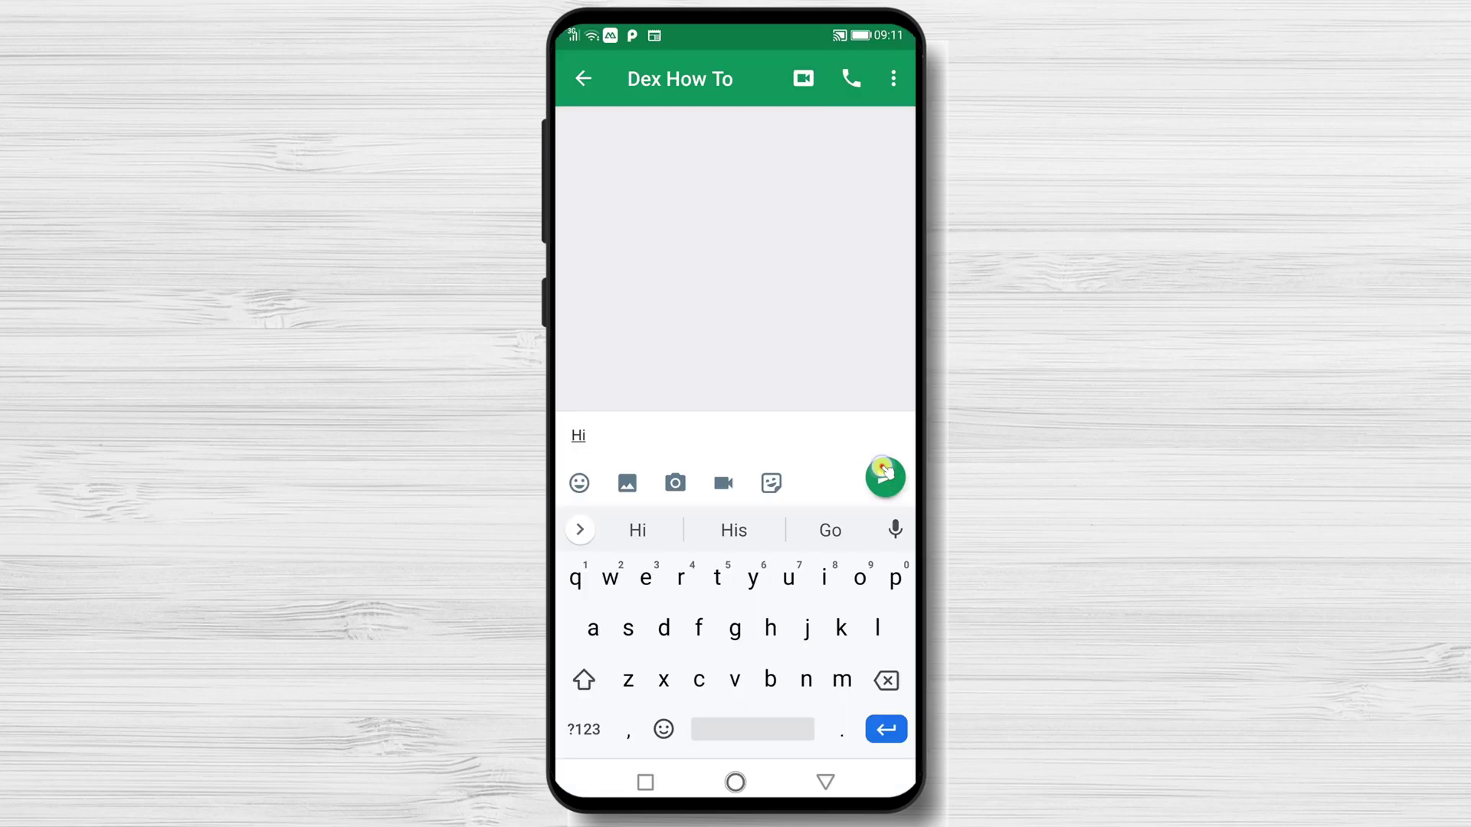
Send the messages 'Hi' and 'How are you?' to the contact.
{"action": "left_click", "coordinate": [884, 476]}
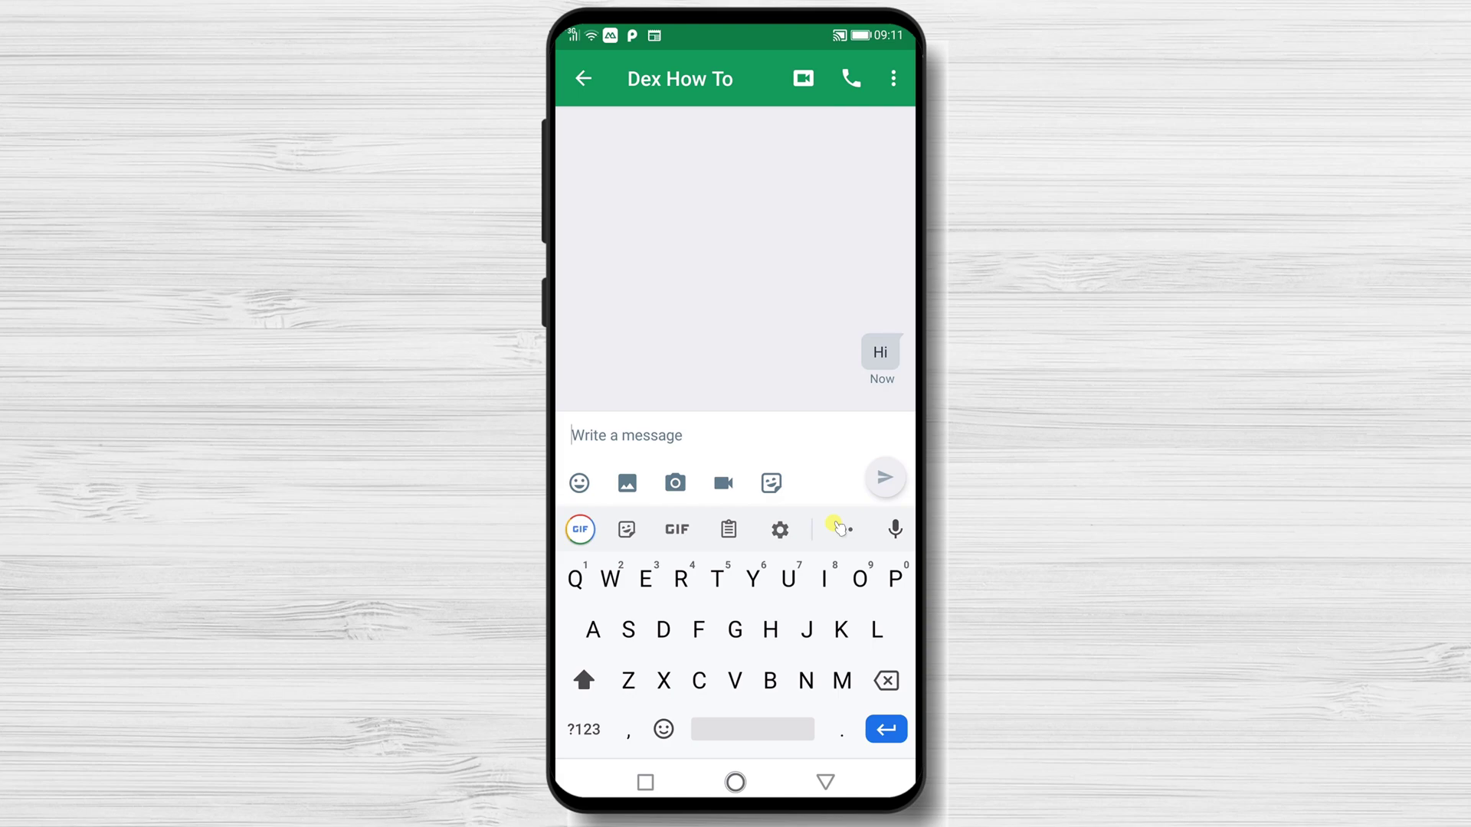
{"action": "type", "text": "How are you?"}
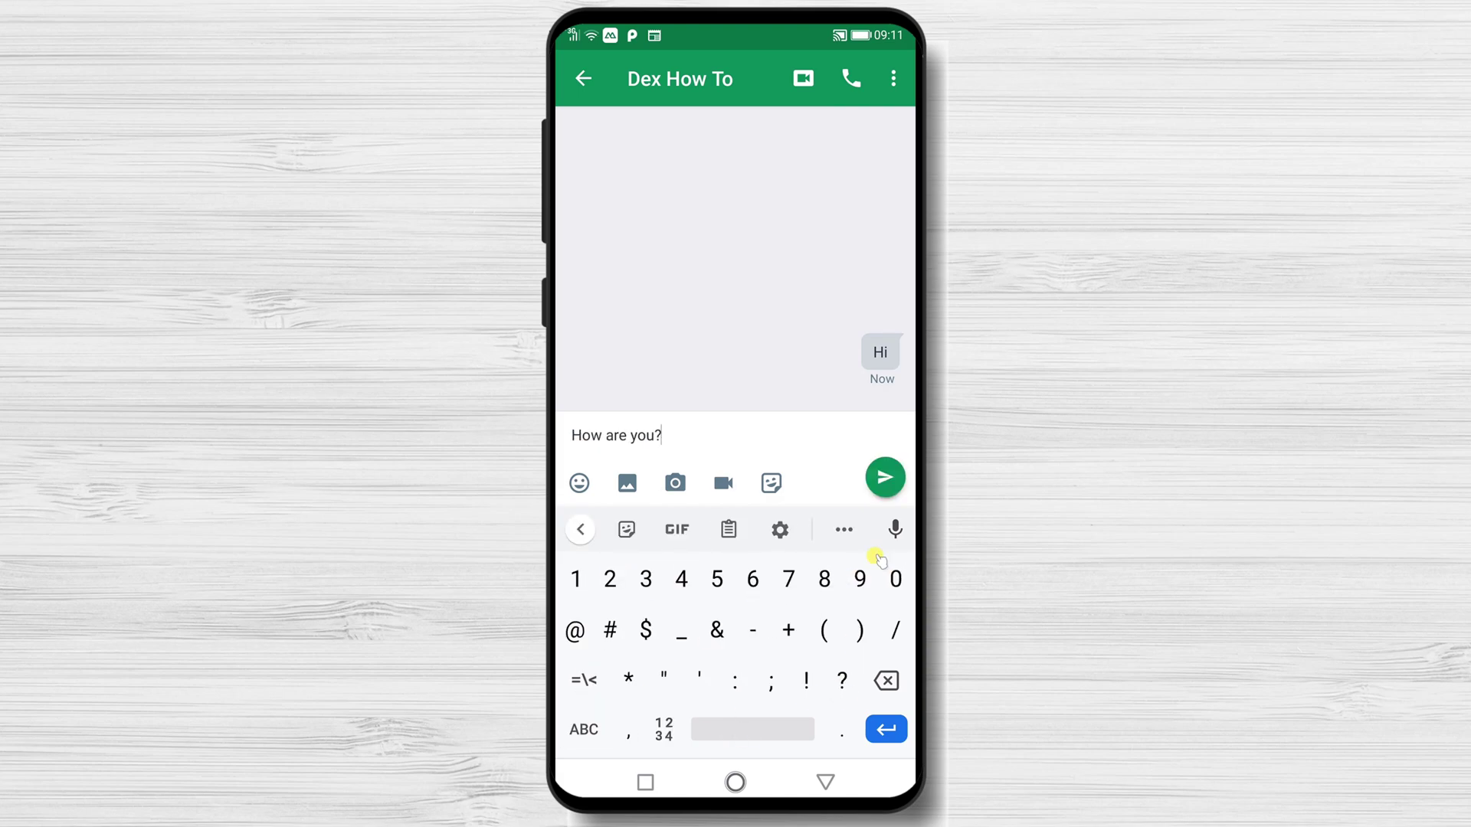
{"action": "left_click", "coordinate": [887, 479]}
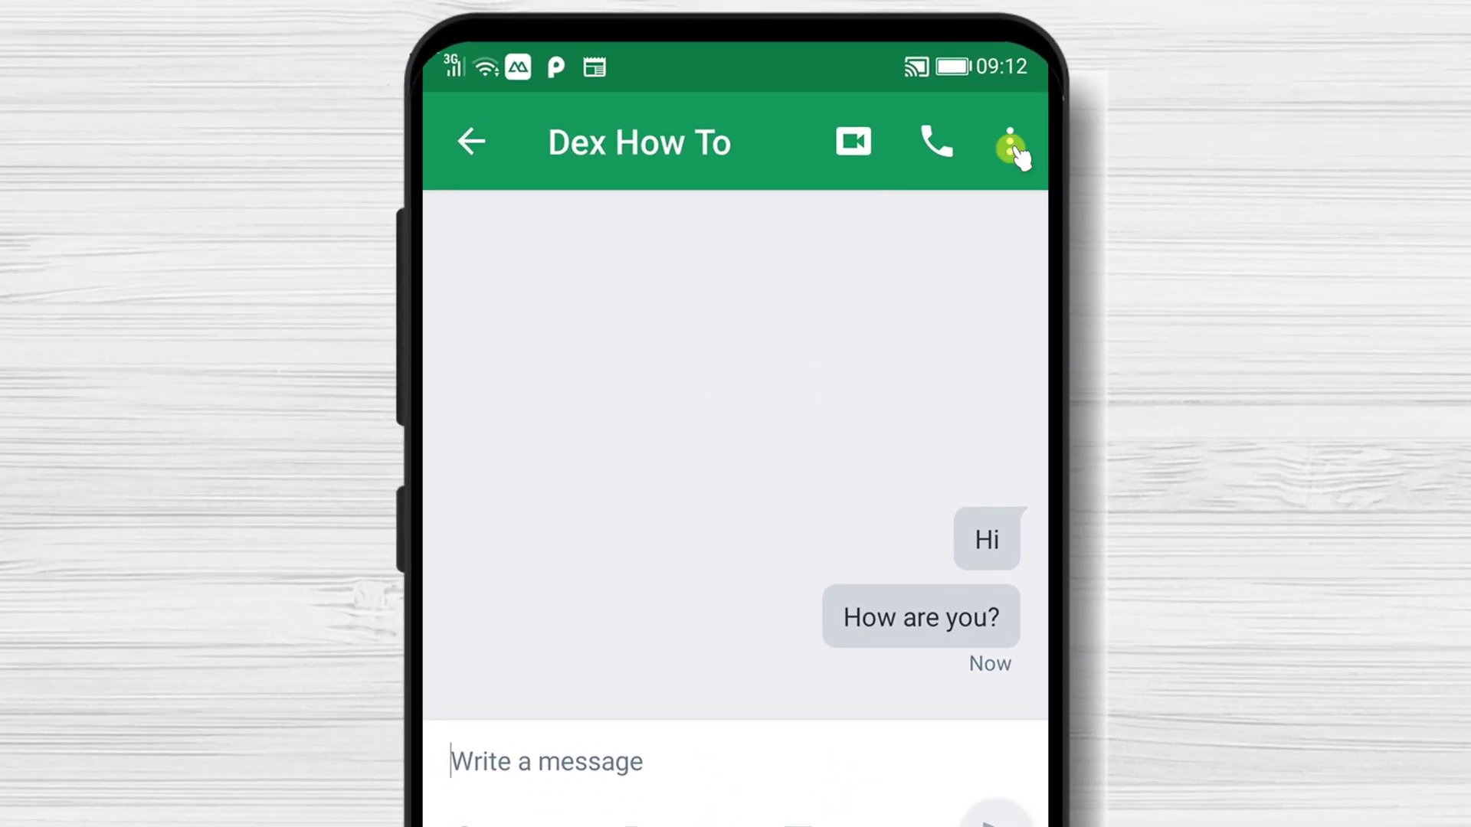
{"action": "left_click", "coordinate": [893, 78]}
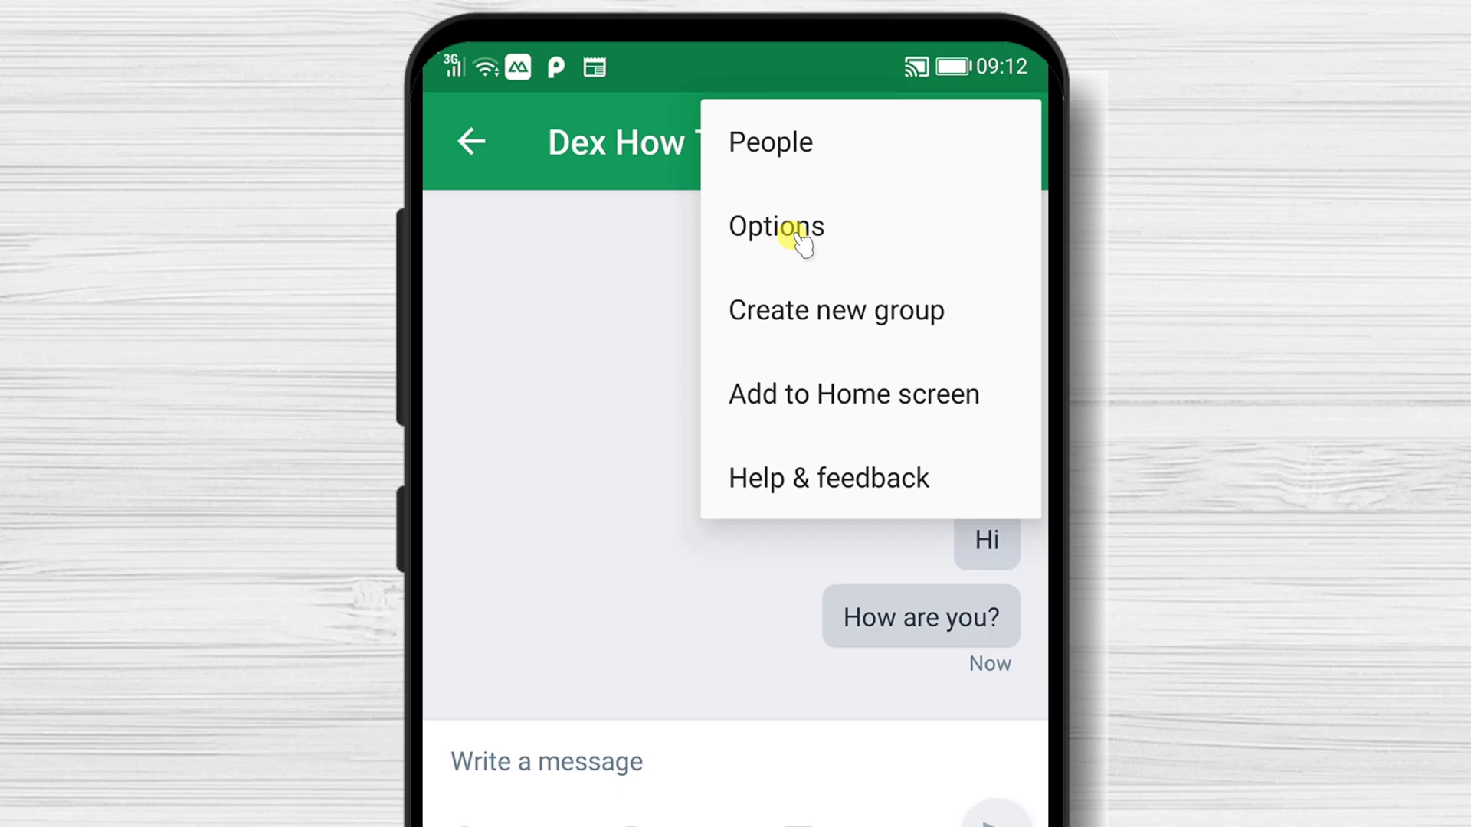
View the contact's profile from the conversation's People list.
{"action": "left_click", "coordinate": [808, 170]}
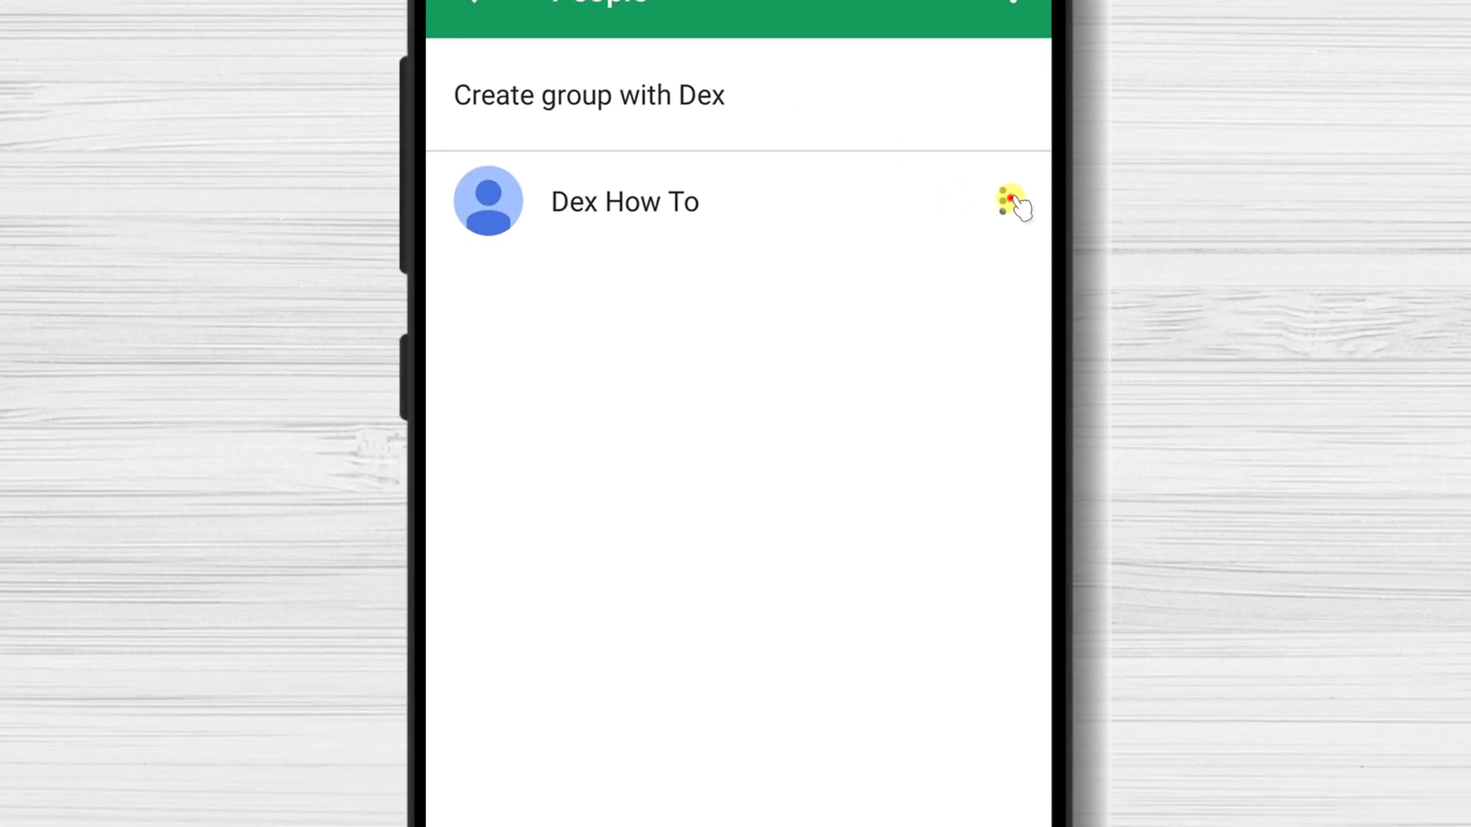
{"action": "left_click", "coordinate": [999, 353]}
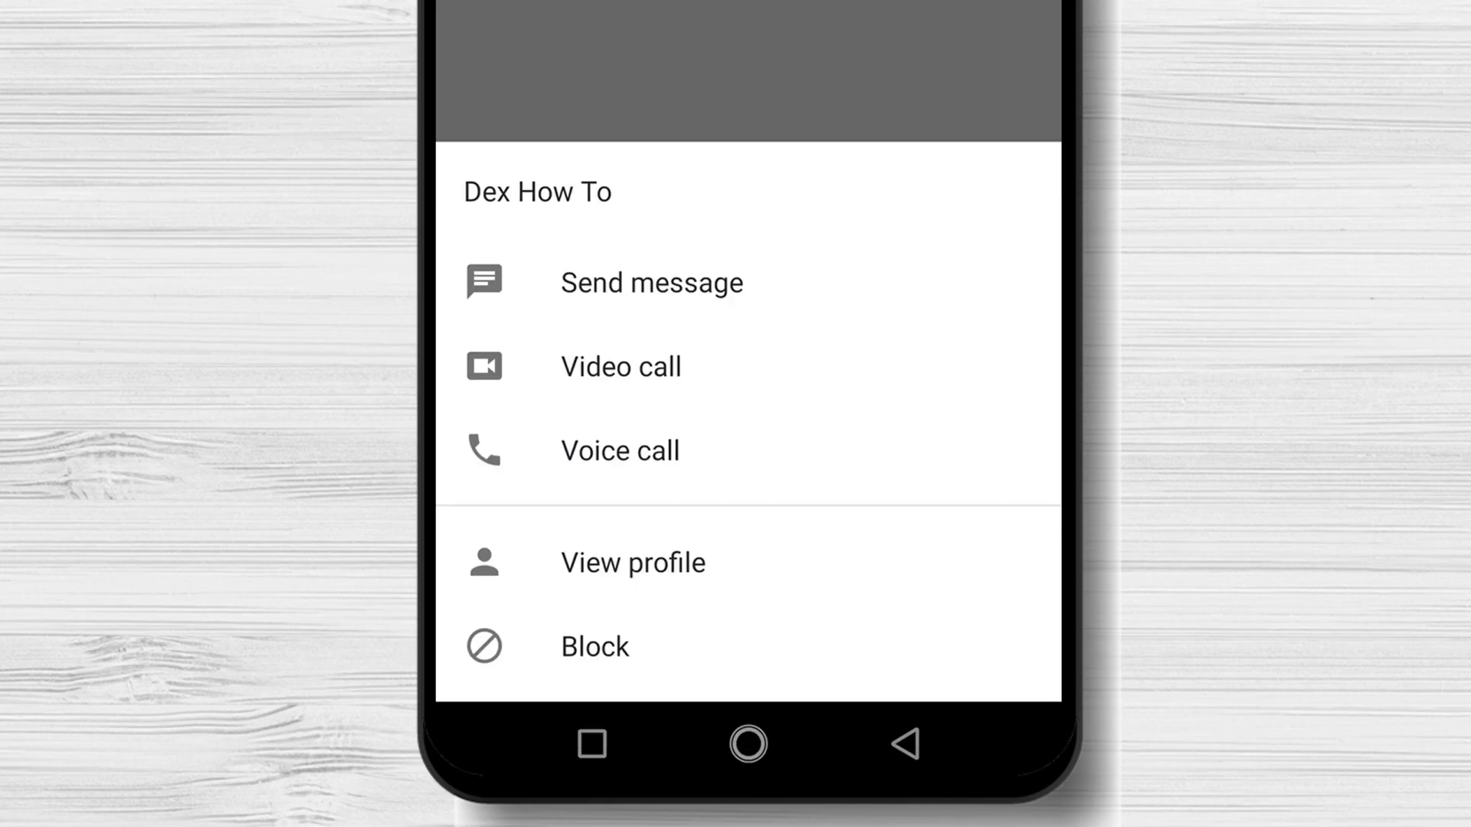
{"action": "left_click", "coordinate": [634, 586]}
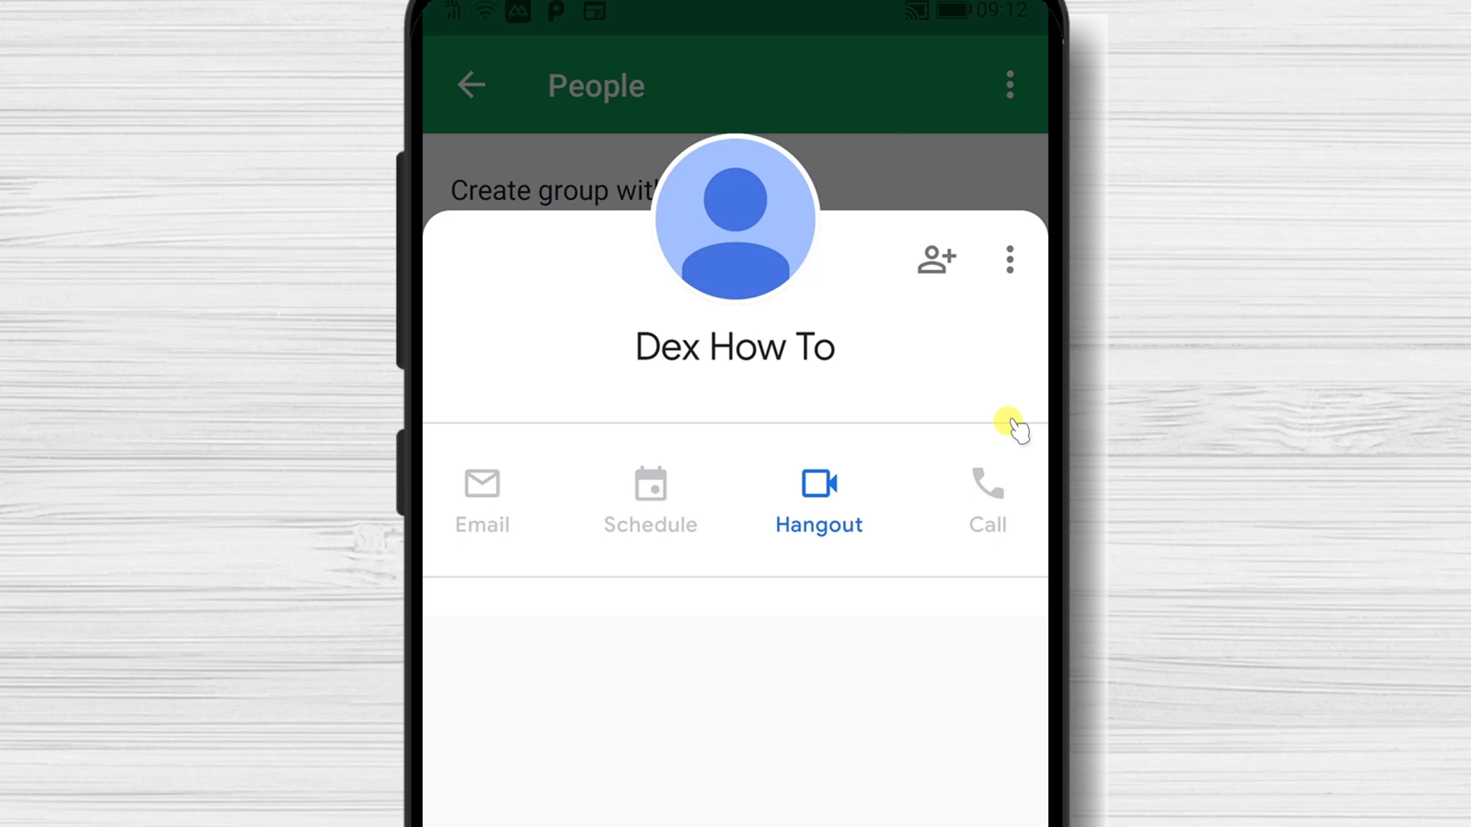
Save the person as a new phone contact and return to the chat.
{"action": "left_click", "coordinate": [936, 260]}
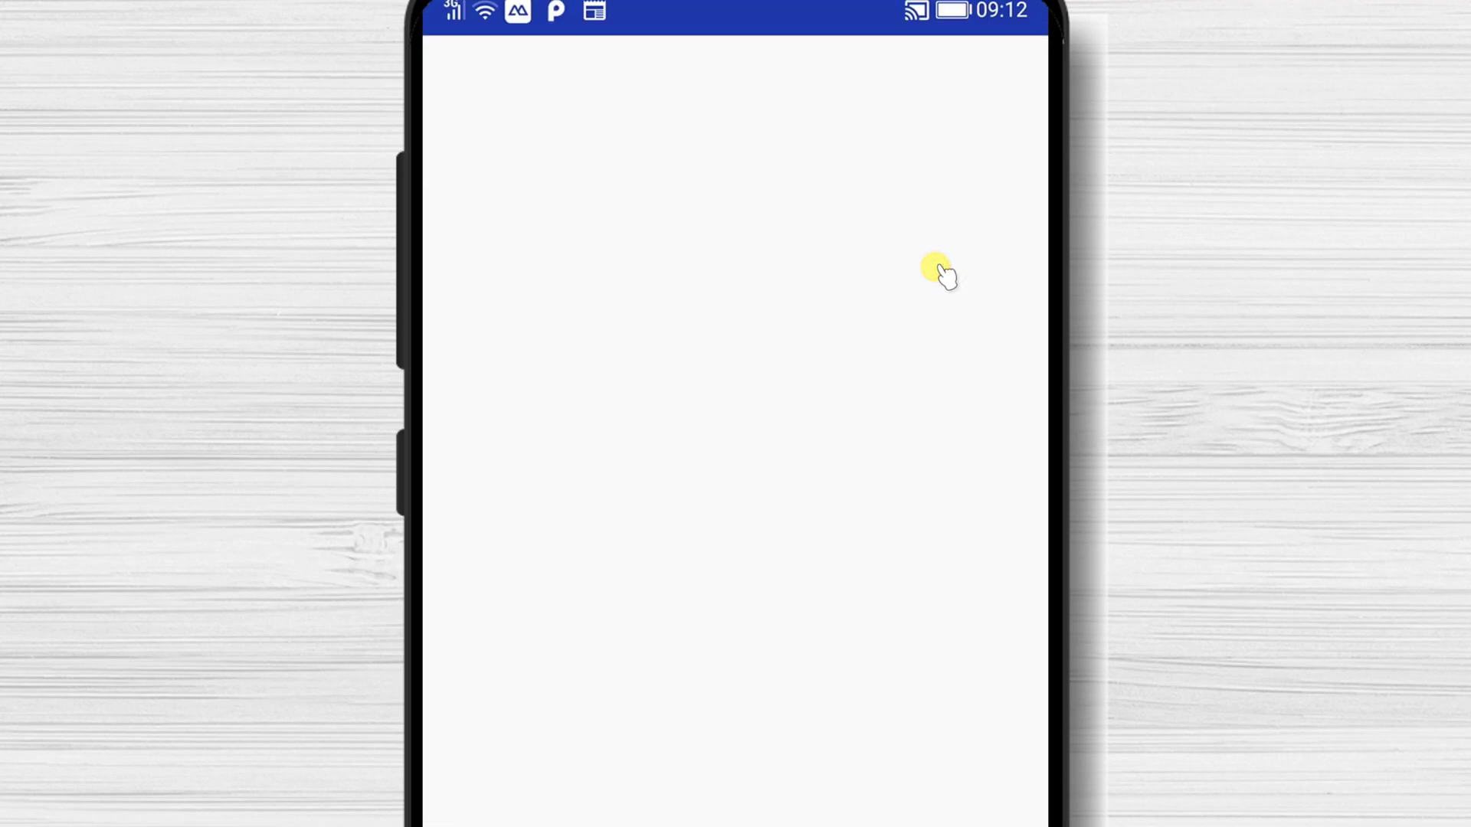
{"action": "left_click", "coordinate": [757, 195]}
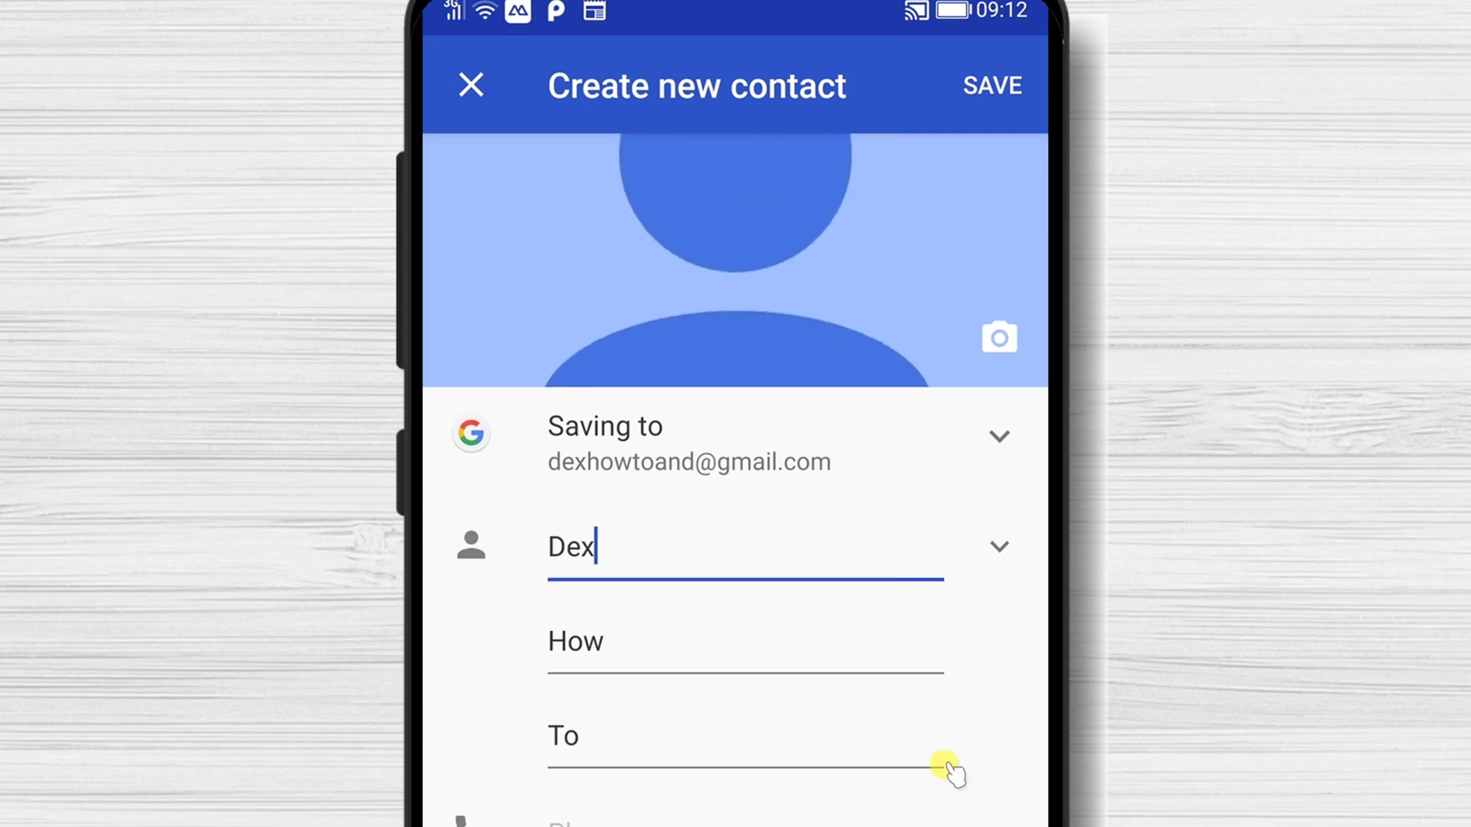
{"action": "left_click", "coordinate": [982, 85]}
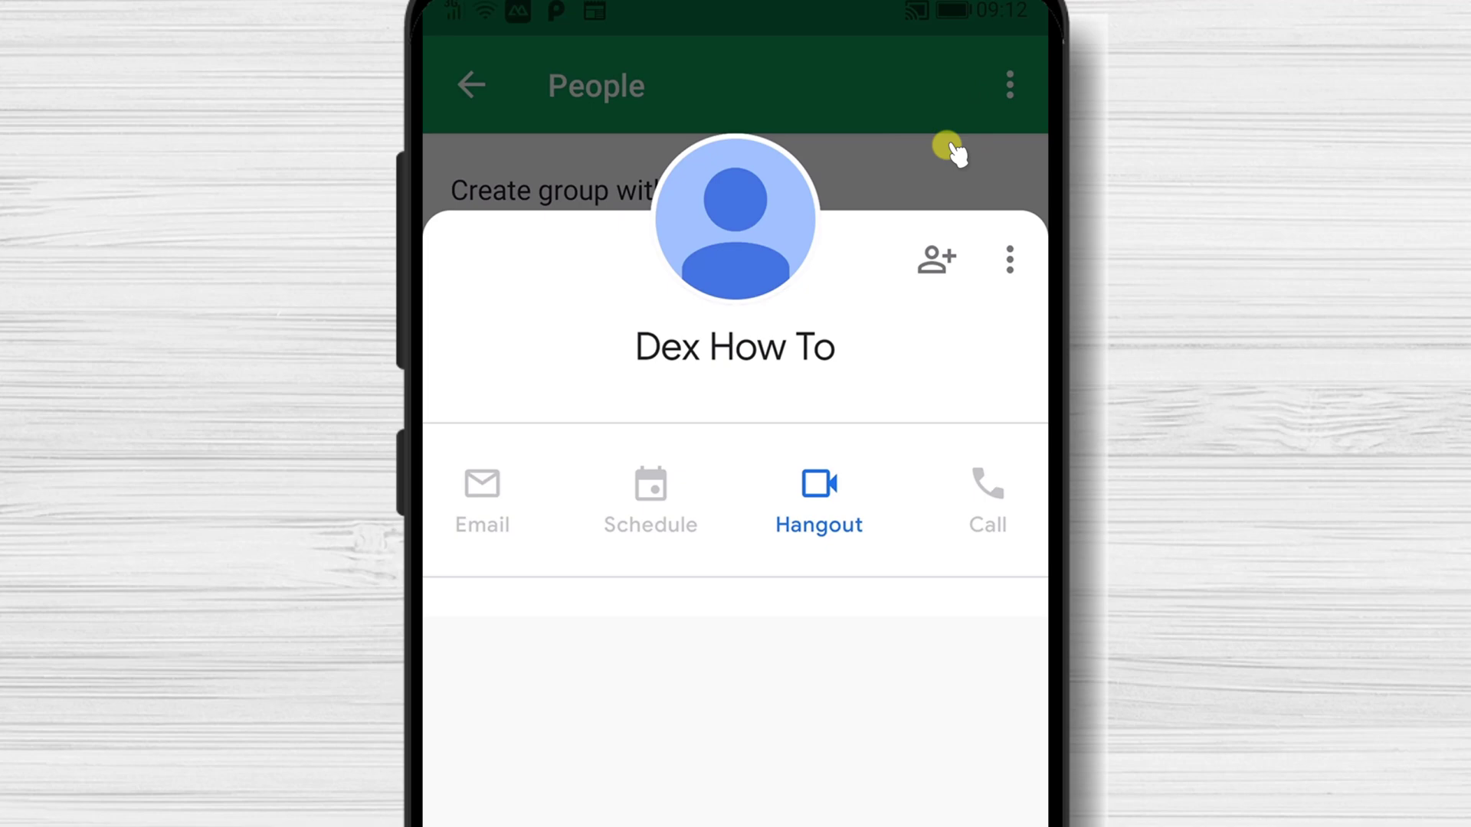
{"action": "key", "text": "Escape"}
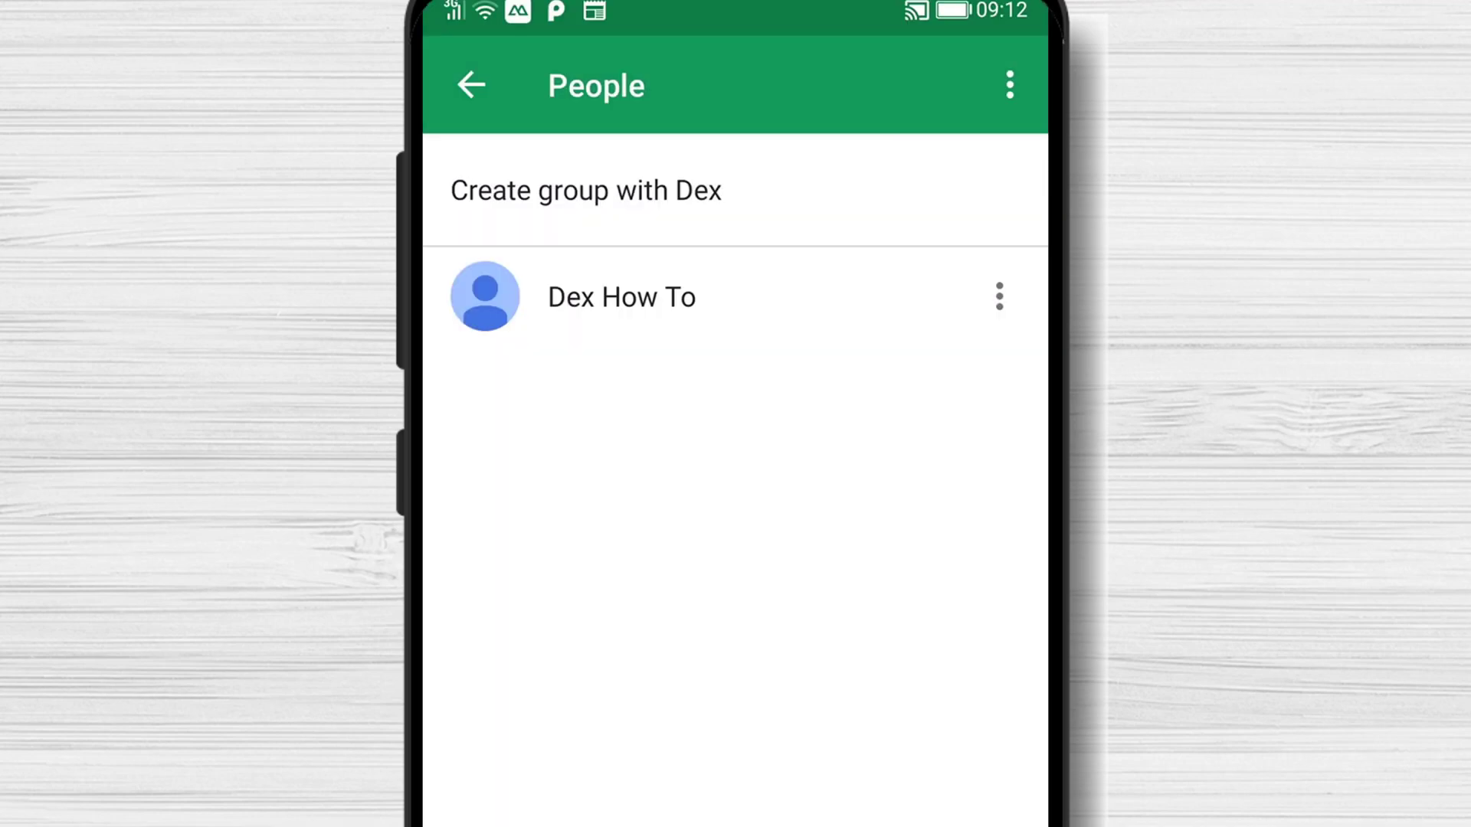
{"action": "left_click", "coordinate": [621, 298]}
{"action": "left_click", "coordinate": [1018, 82]}
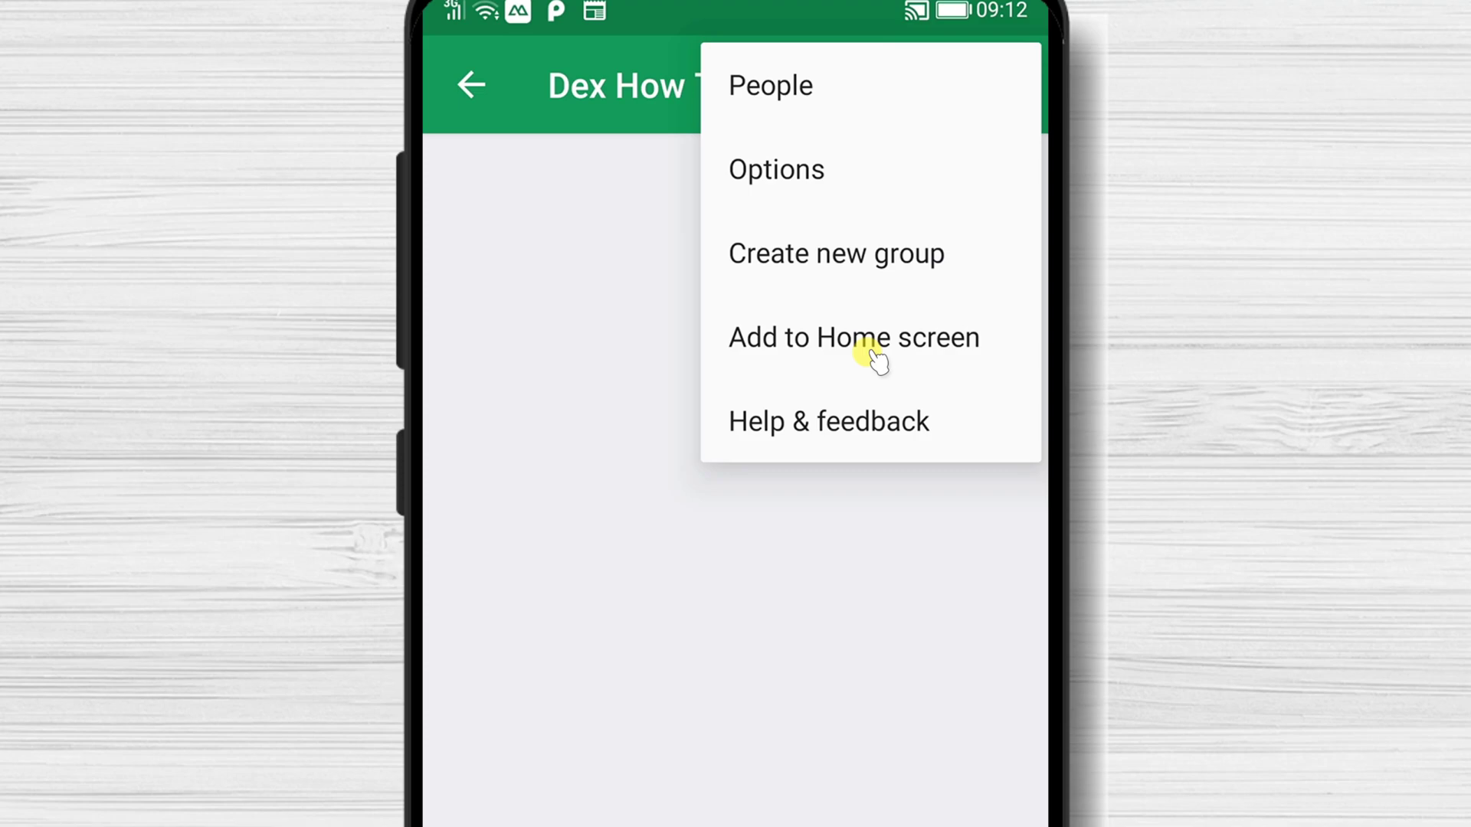
Check that History and Notifications are both on in the conversation's Options, then go back.
{"action": "left_click", "coordinate": [799, 170]}
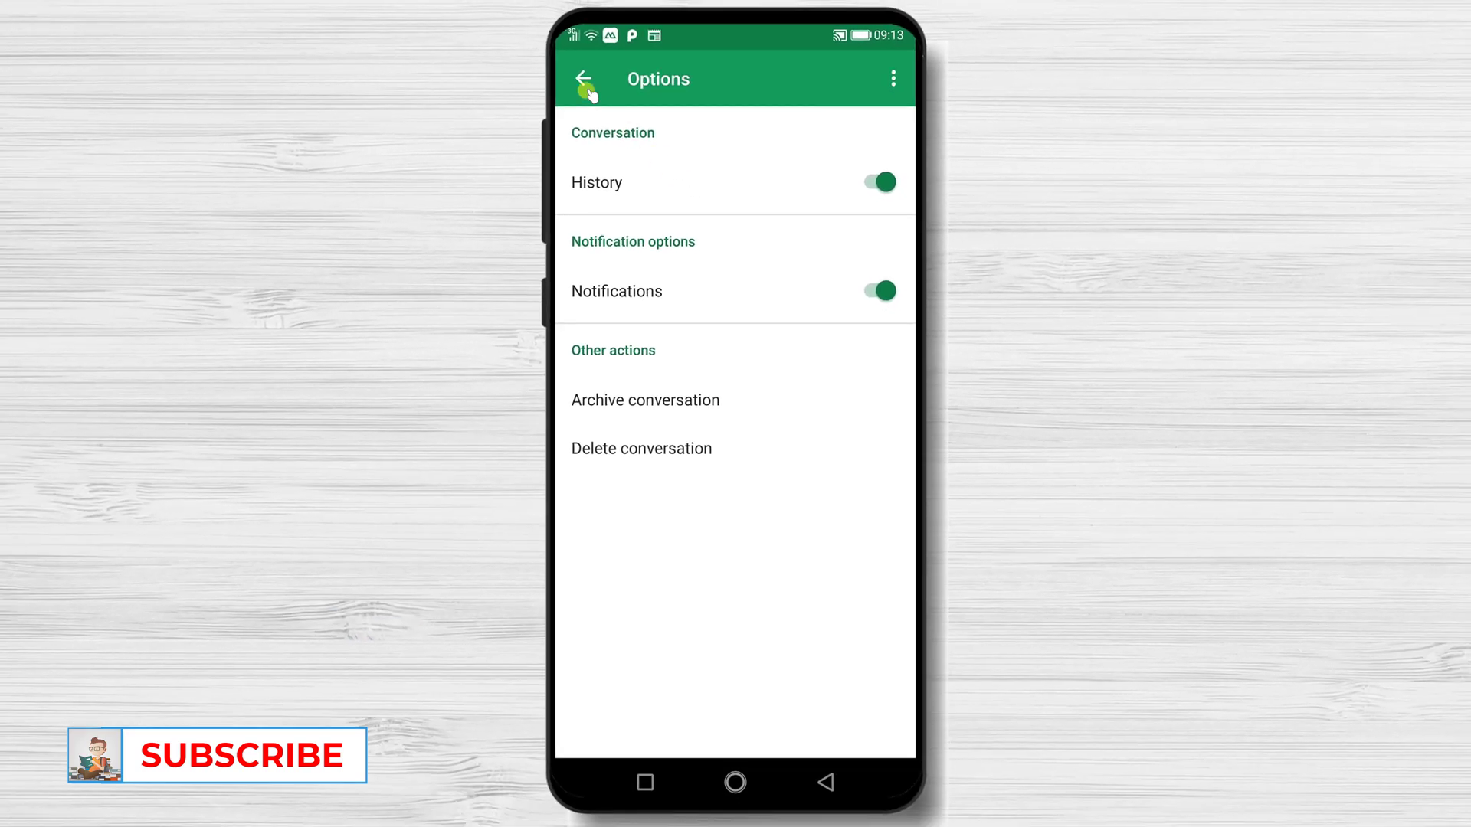
{"action": "left_click", "coordinate": [471, 84]}
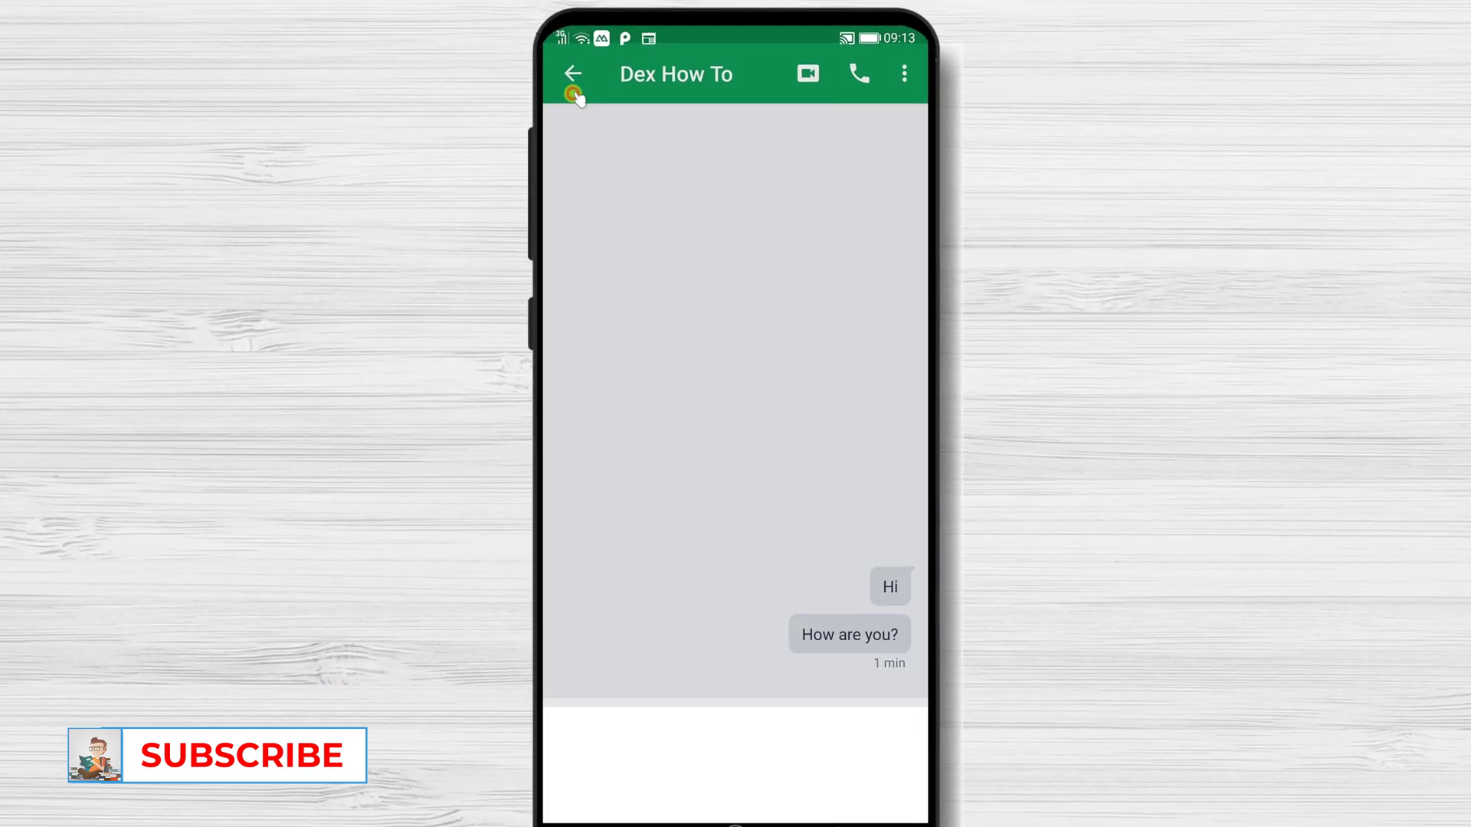
Point out the video-call and voice-call buttons, then bring up the emoji picker.
{"action": "left_click", "coordinate": [802, 90]}
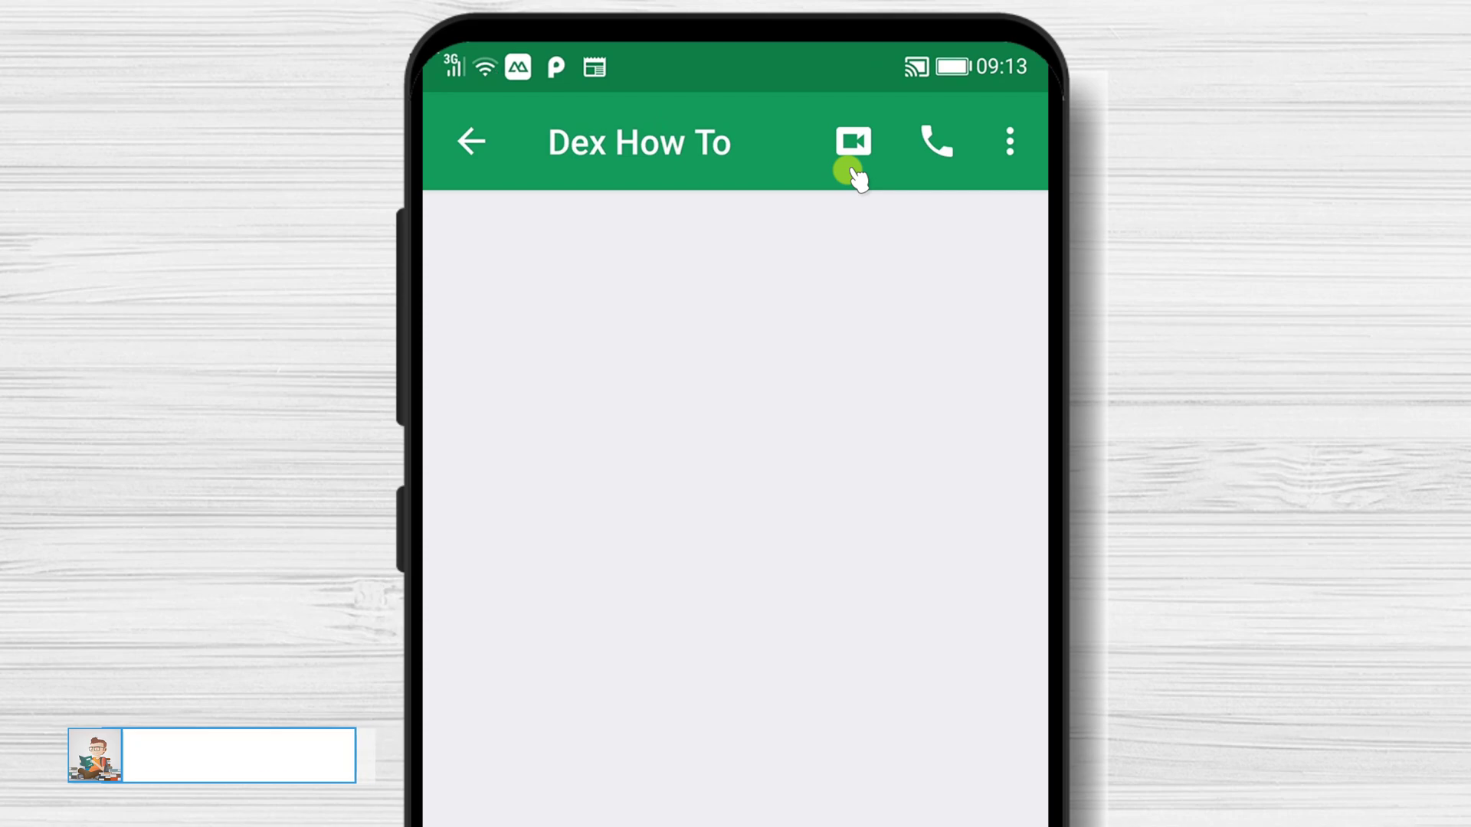
{"action": "left_click", "coordinate": [933, 151]}
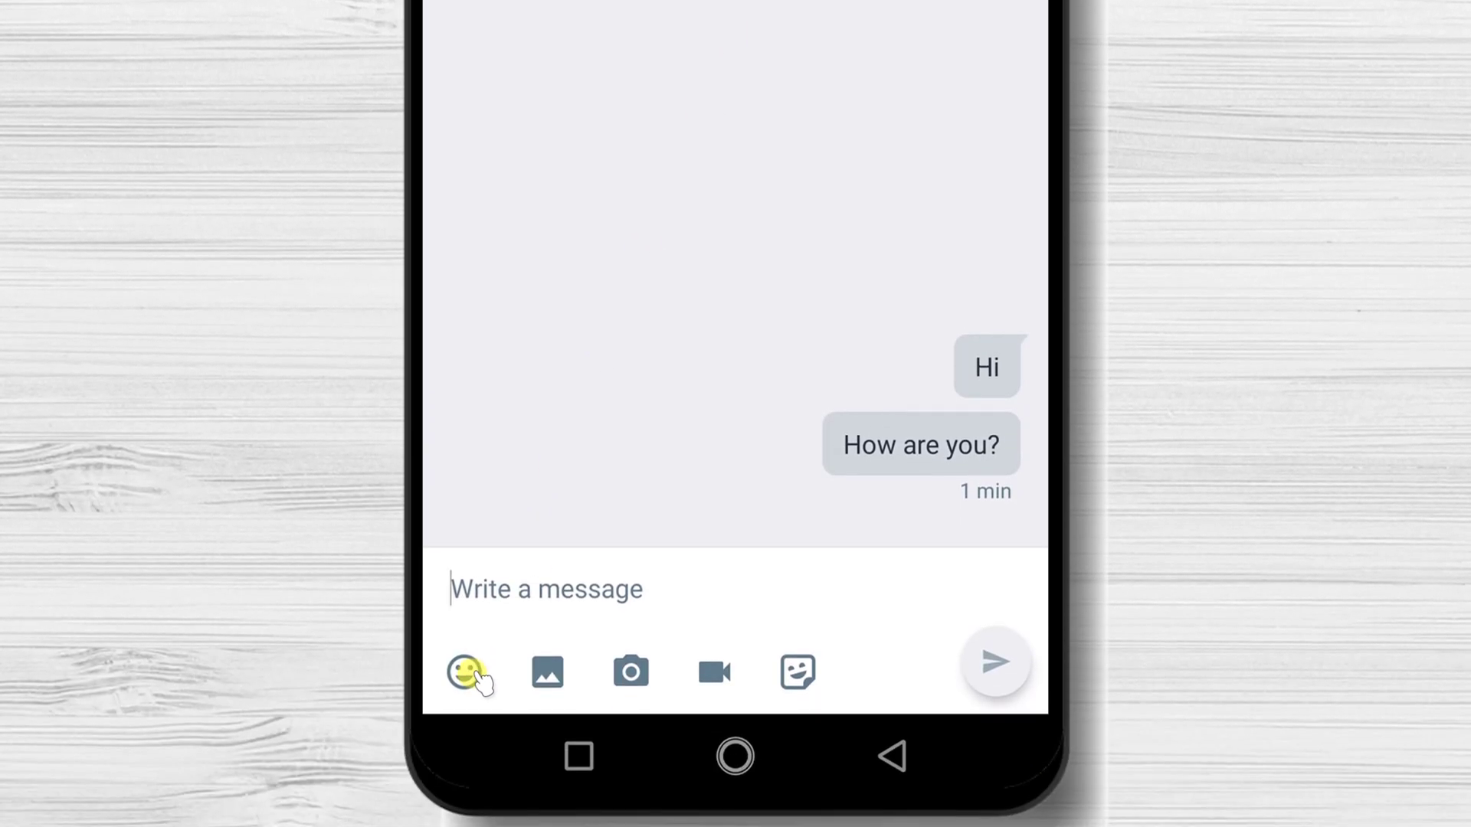
{"action": "left_click", "coordinate": [469, 672]}
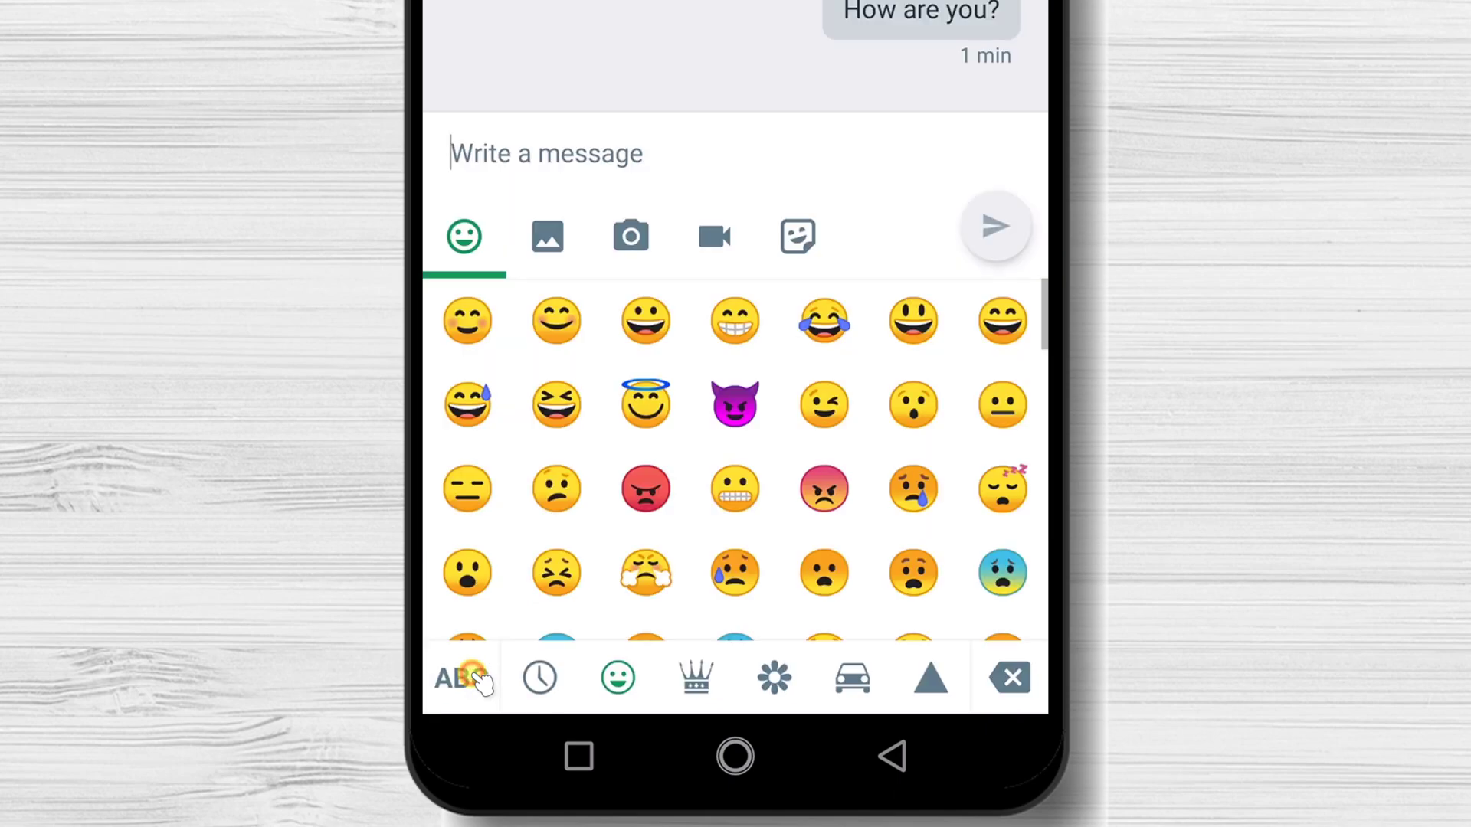
Insert the grimacing-face emoji and send it.
{"action": "left_click", "coordinate": [735, 494]}
{"action": "left_click", "coordinate": [994, 226]}
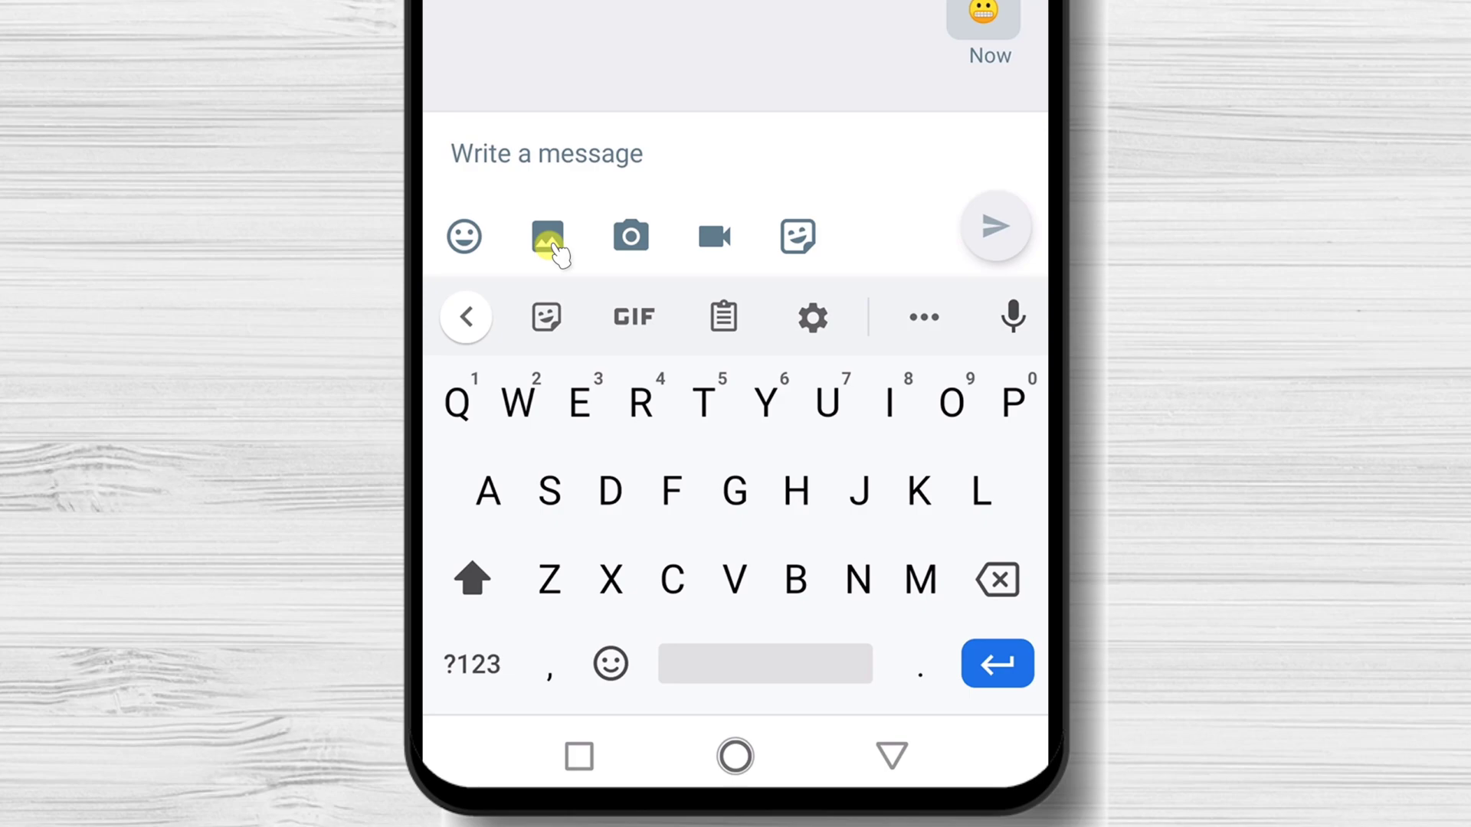
Send the cartoon picture of a boy reading from the gallery, allowing media access.
{"action": "left_click", "coordinate": [549, 244]}
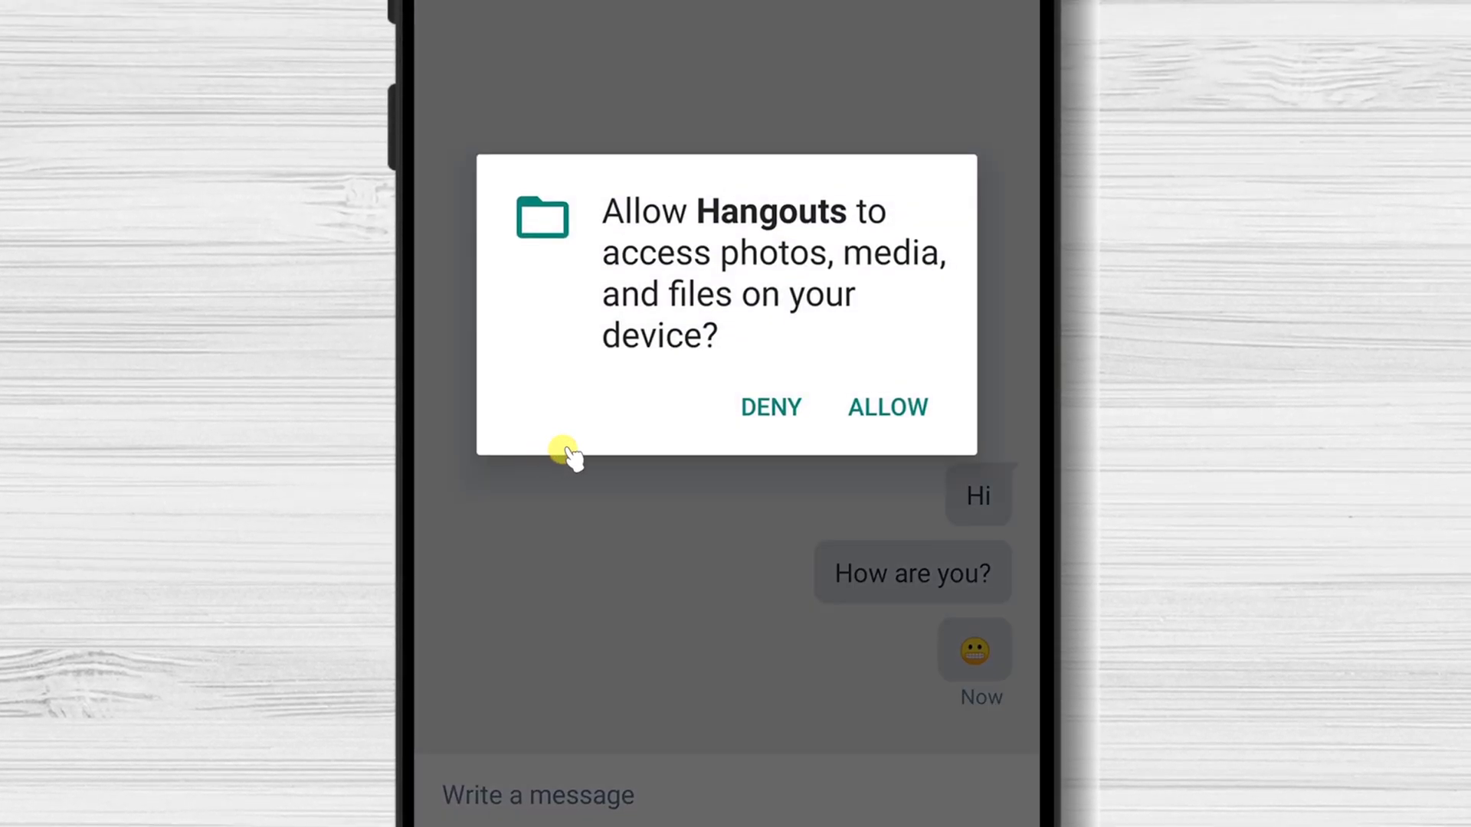
{"action": "left_click", "coordinate": [906, 420]}
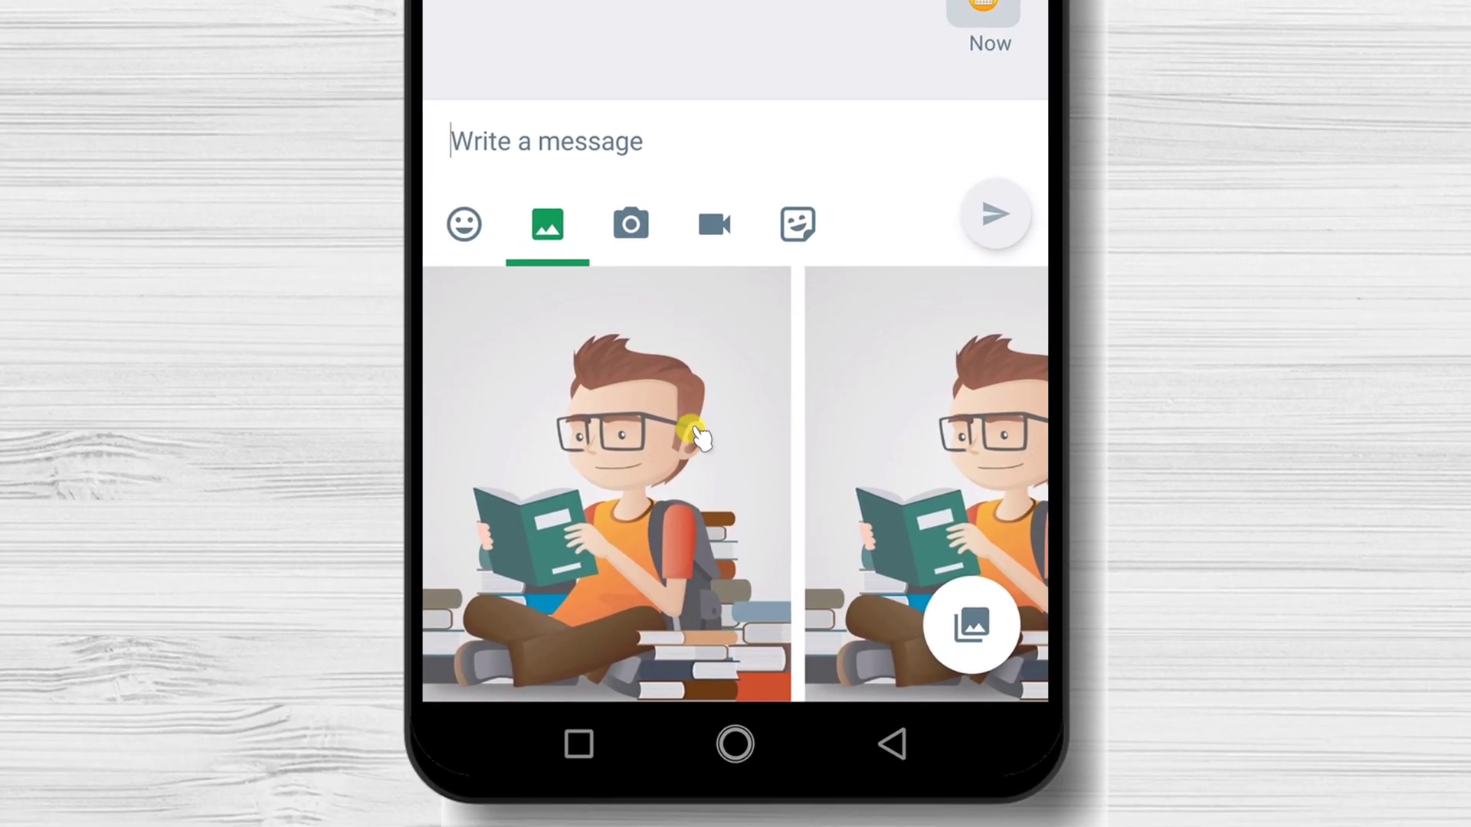
{"action": "left_click", "coordinate": [693, 431]}
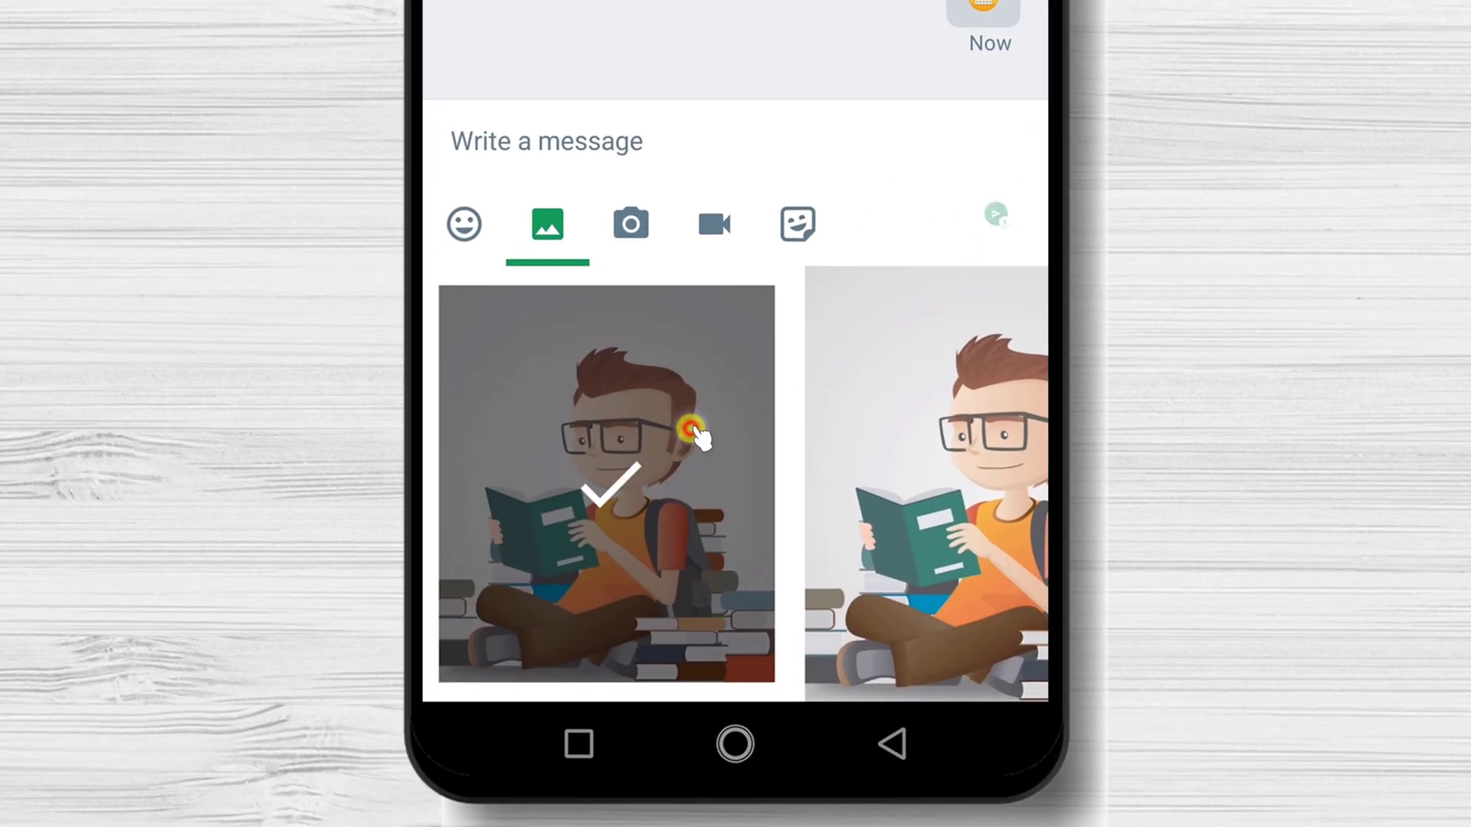
{"action": "left_click", "coordinate": [990, 218]}
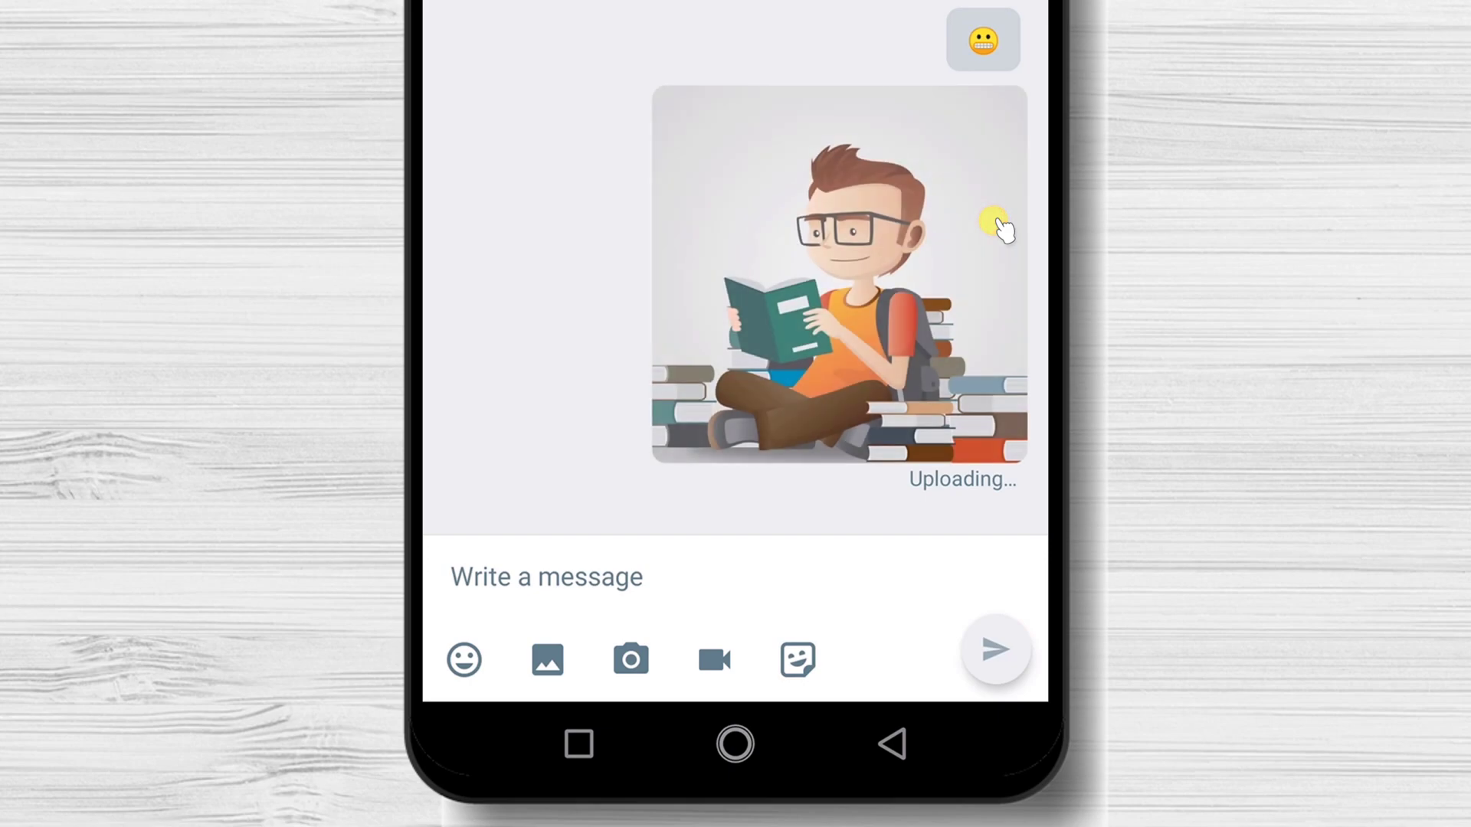
{"action": "left_click", "coordinate": [631, 661]}
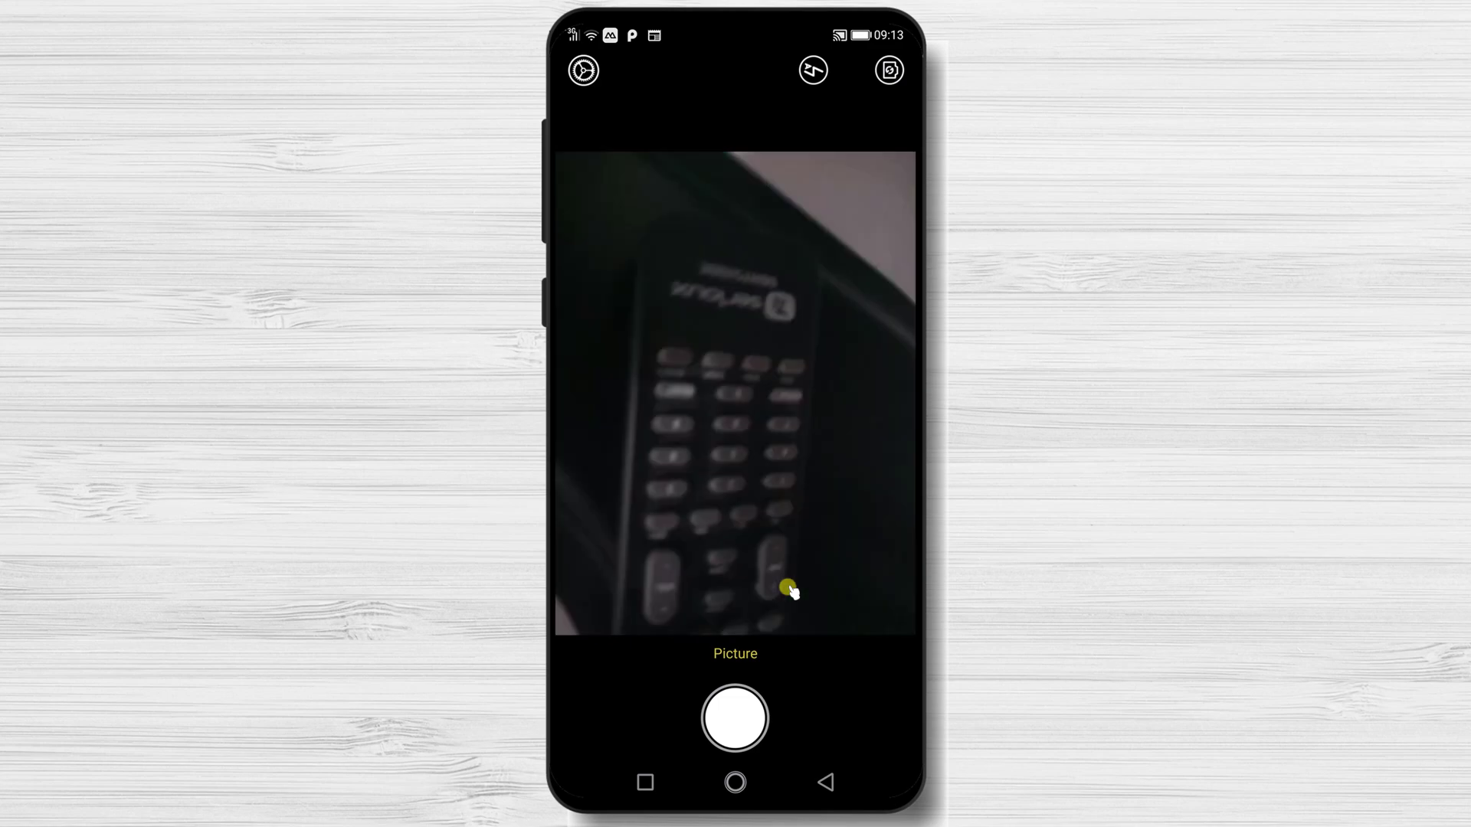
Photograph the TV remote with the volume key, accept the shot and send it.
{"action": "key", "text": "XF86AudioLowerVolume"}
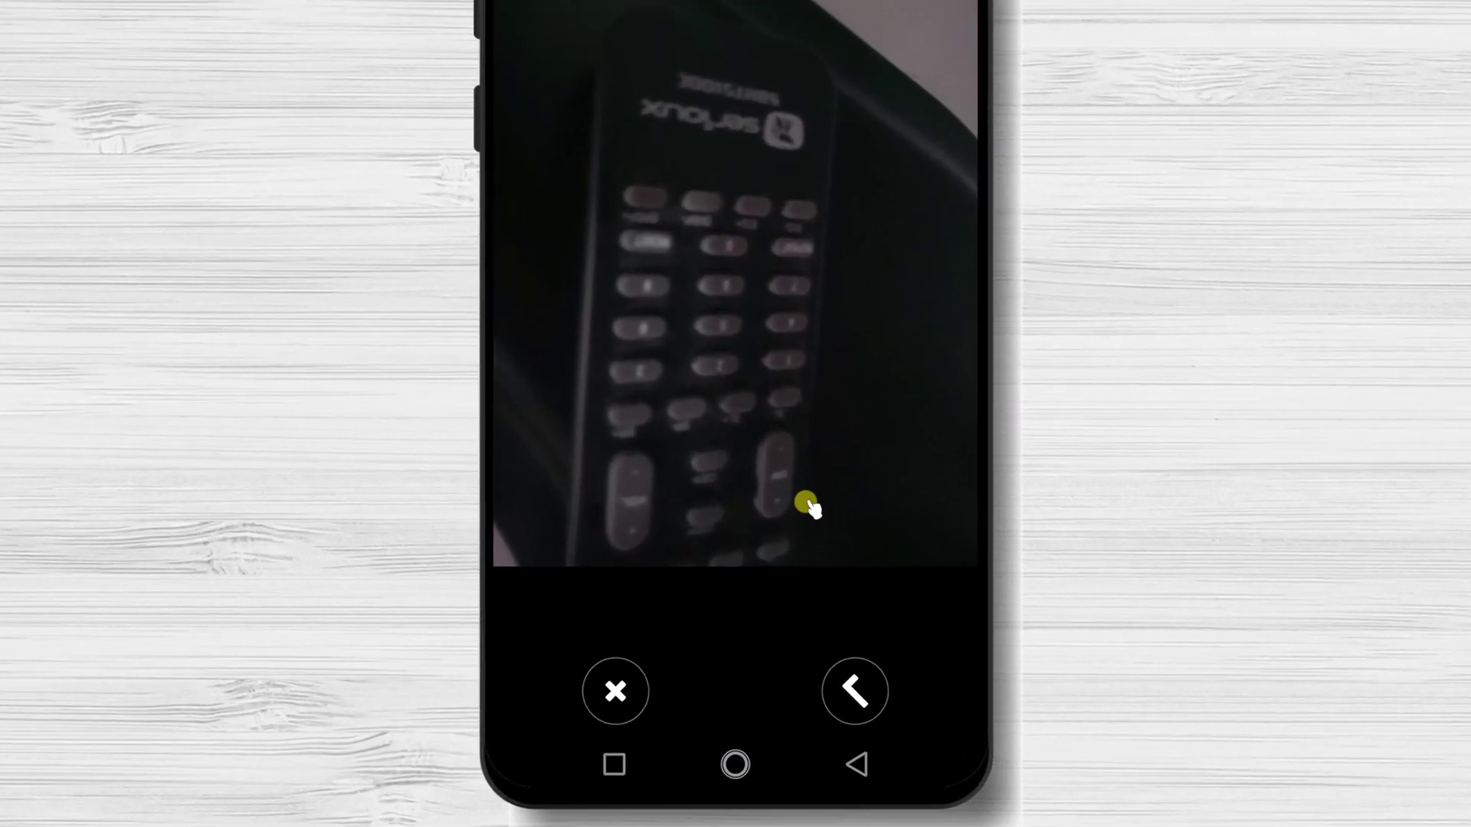
{"action": "left_click", "coordinate": [824, 728]}
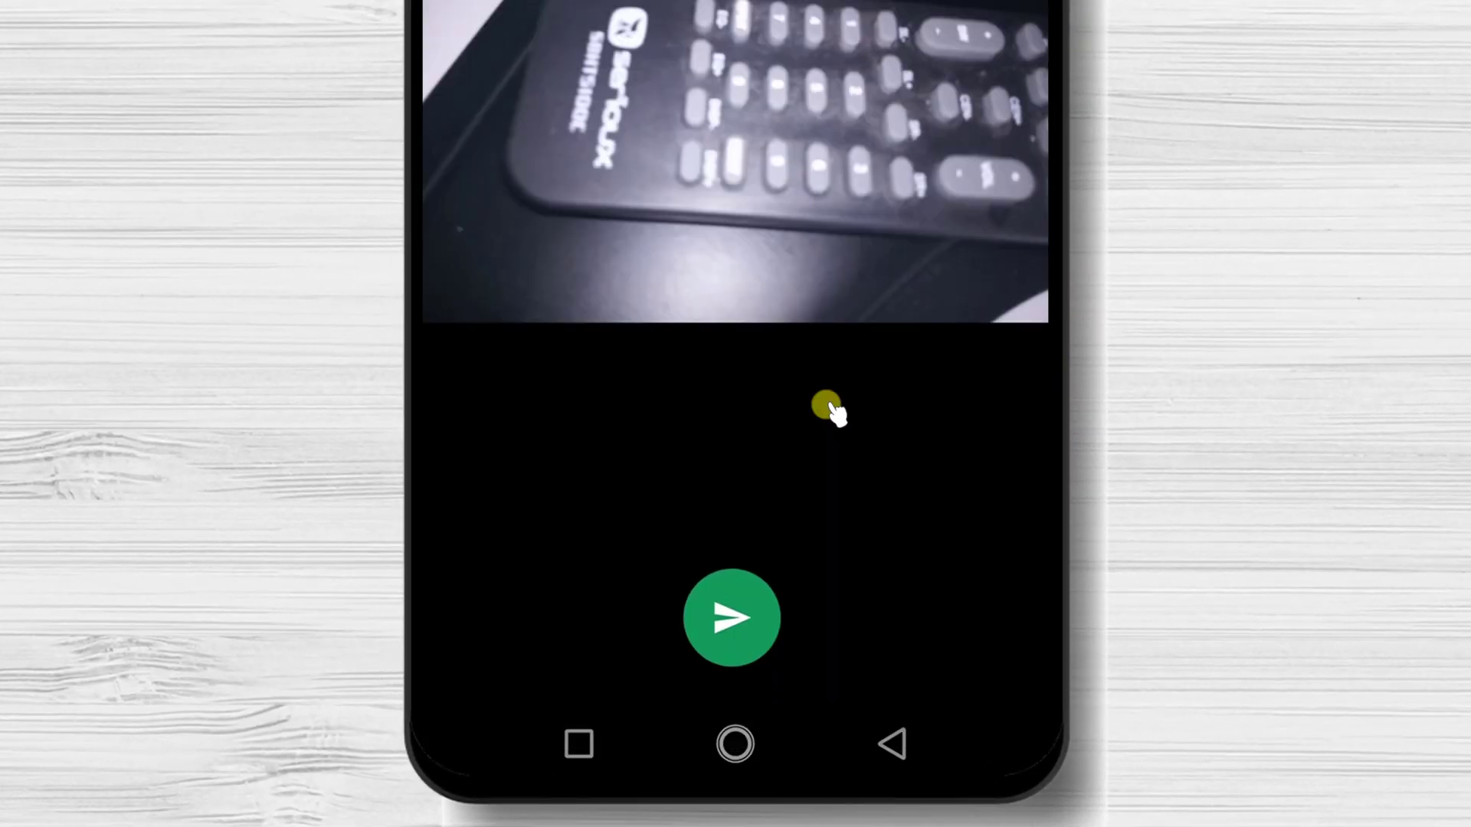
{"action": "left_click", "coordinate": [726, 651]}
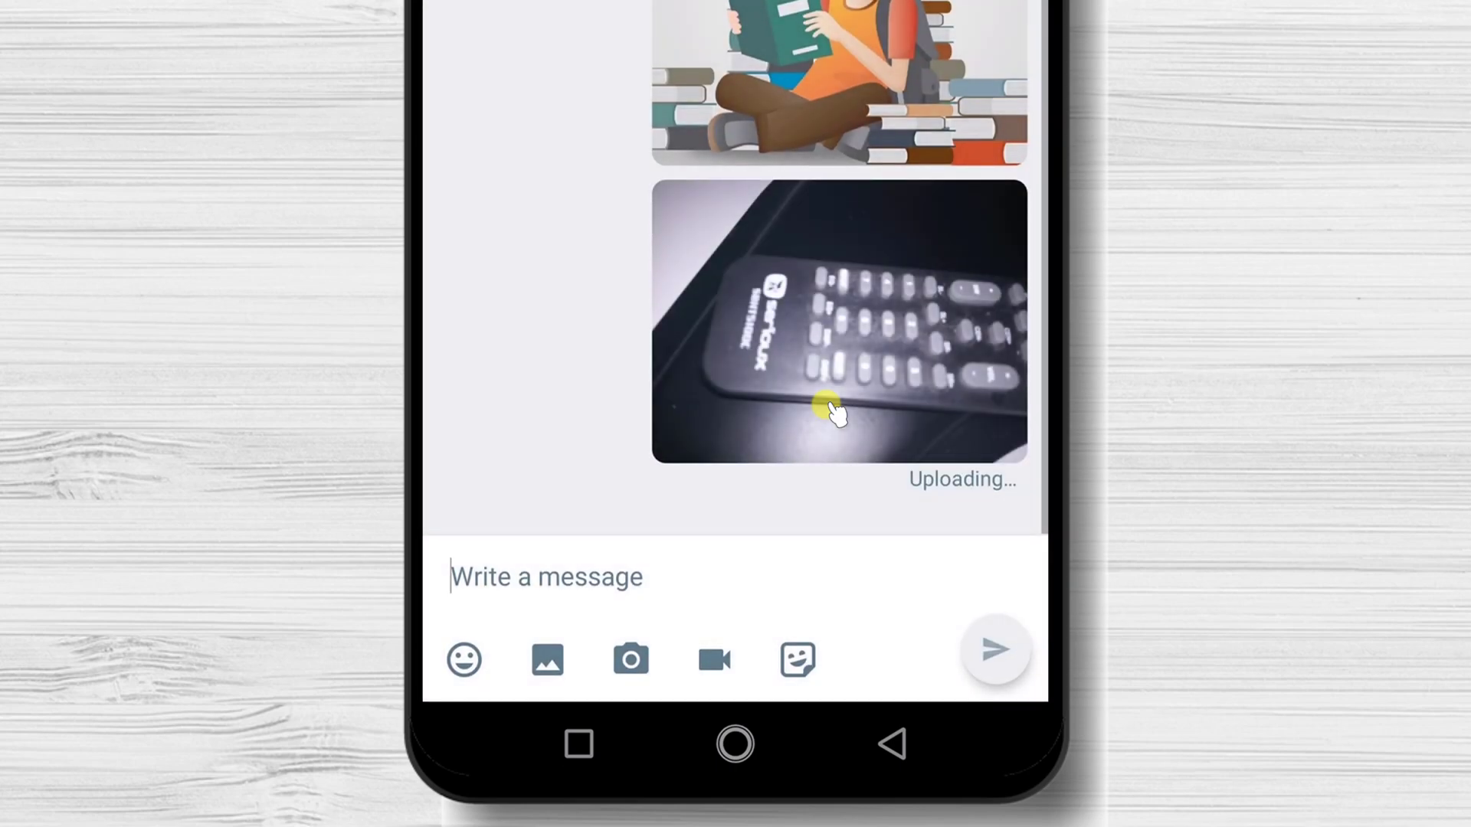
{"action": "key", "text": "XF86AudioRaiseVolume"}
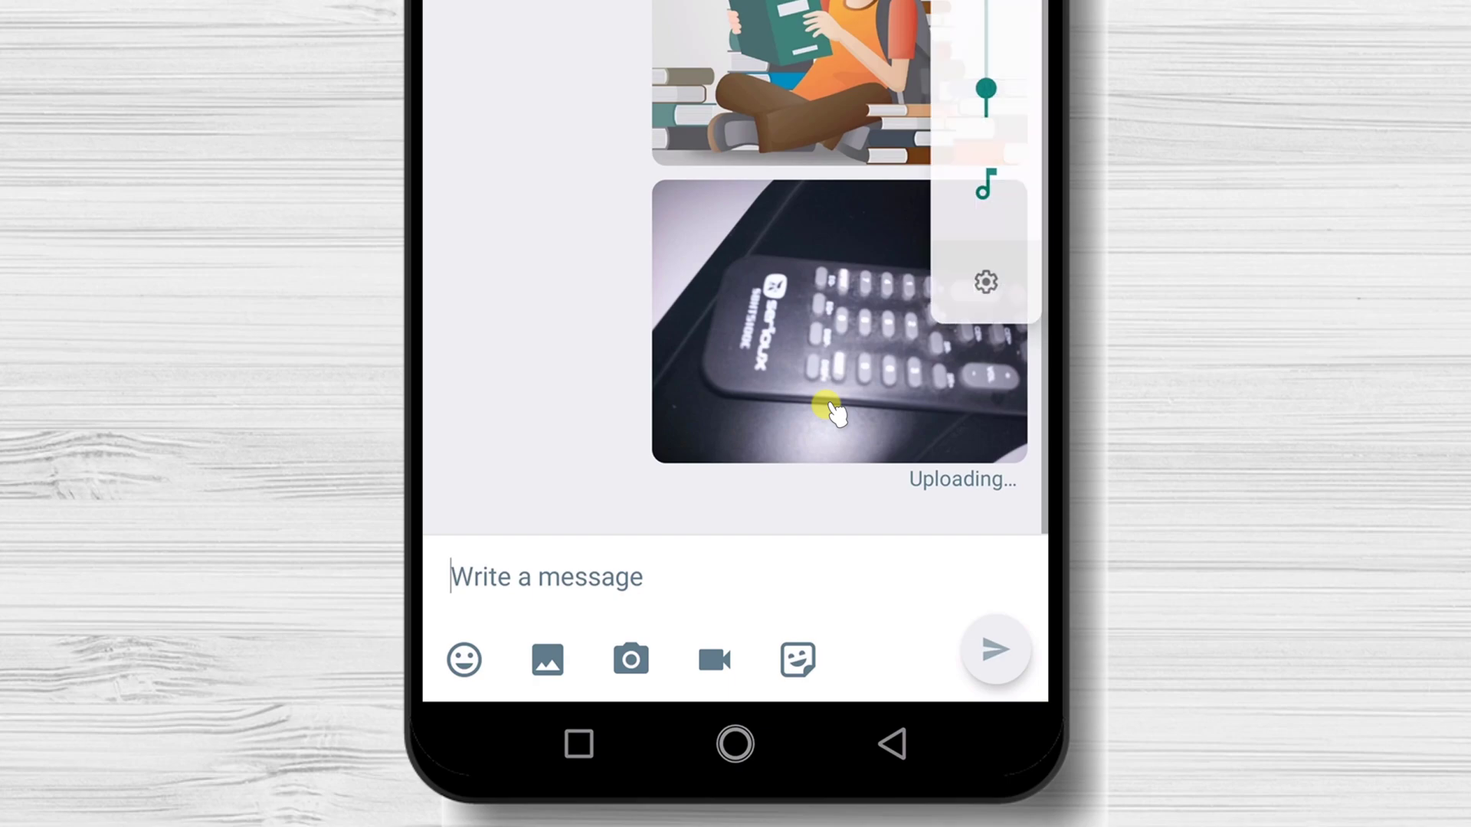
{"action": "left_click", "coordinate": [721, 665]}
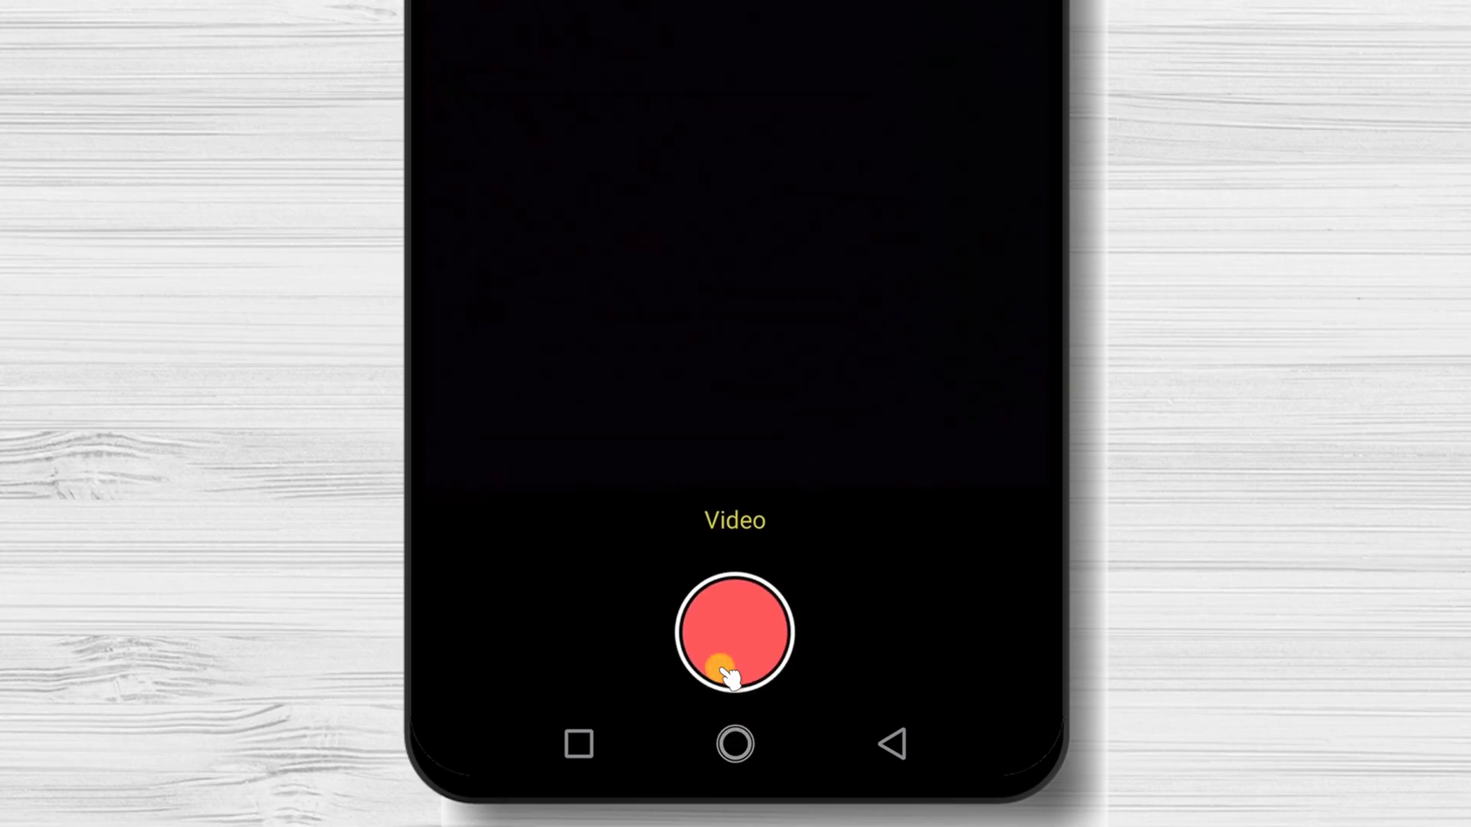
{"action": "left_click", "coordinate": [894, 745]}
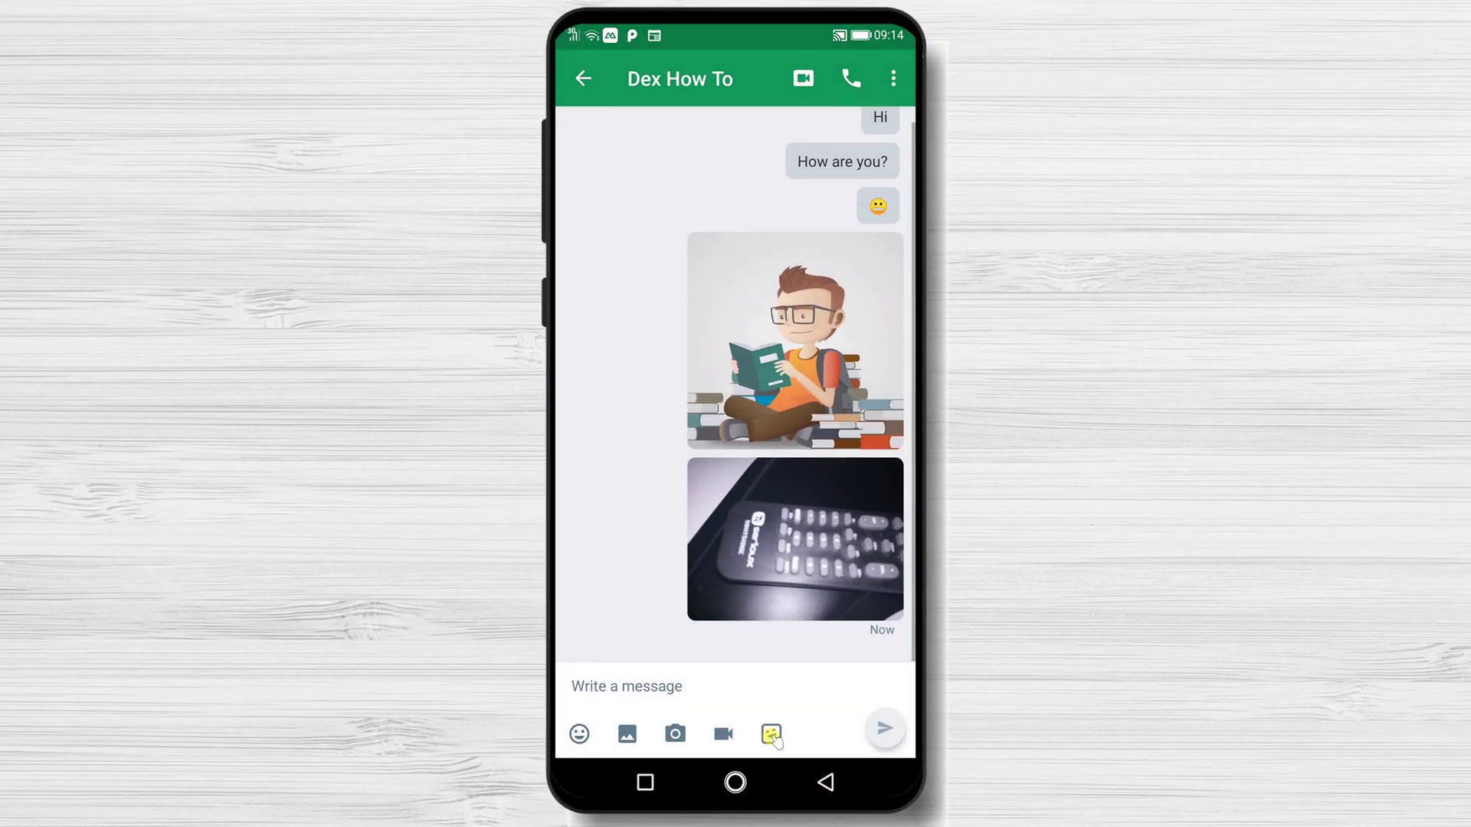
Leave the chat for the conversation list and reopen the Dex How To conversation.
{"action": "left_click", "coordinate": [582, 78]}
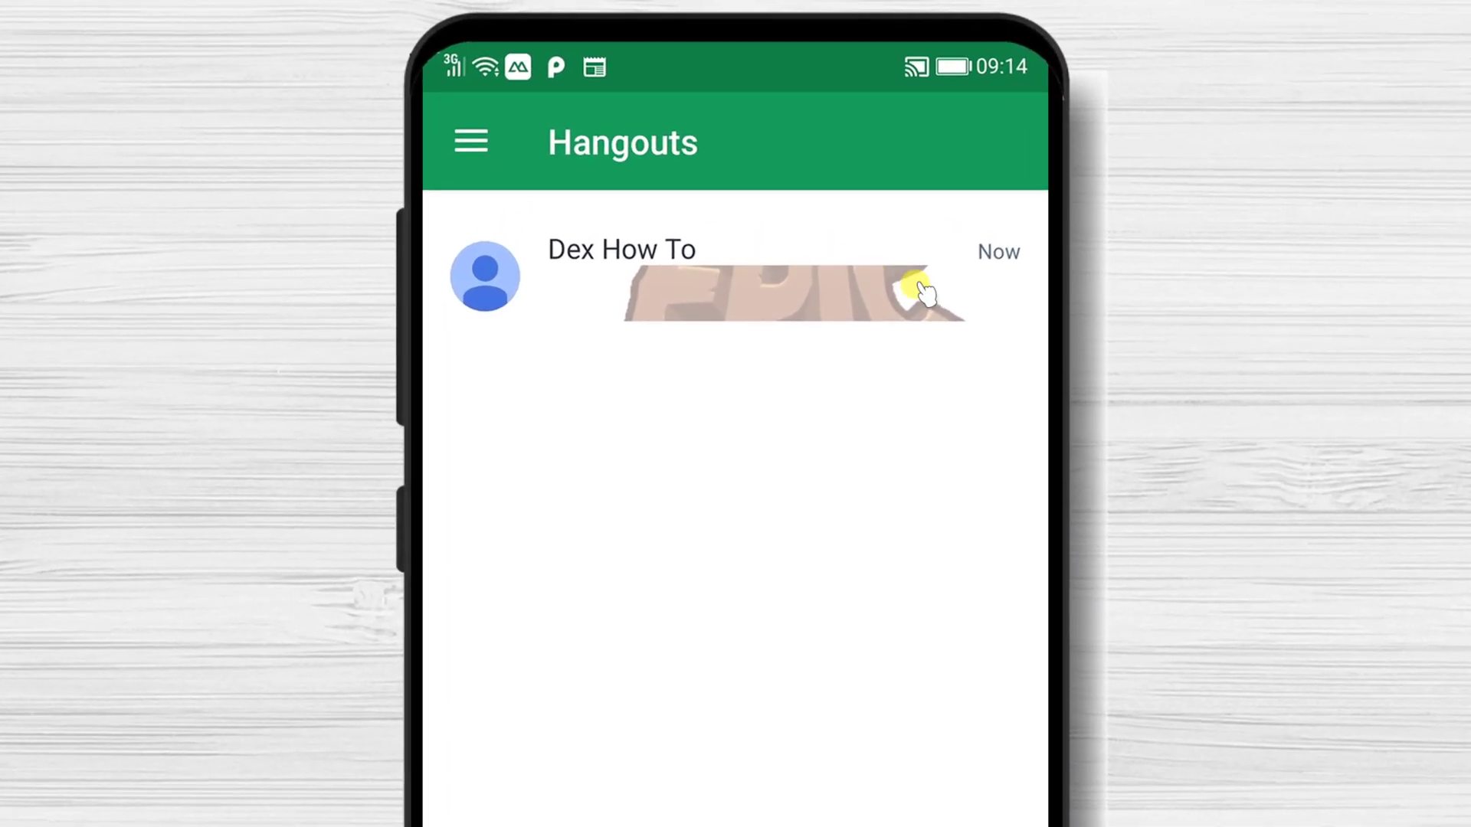
{"action": "left_click", "coordinate": [925, 291]}
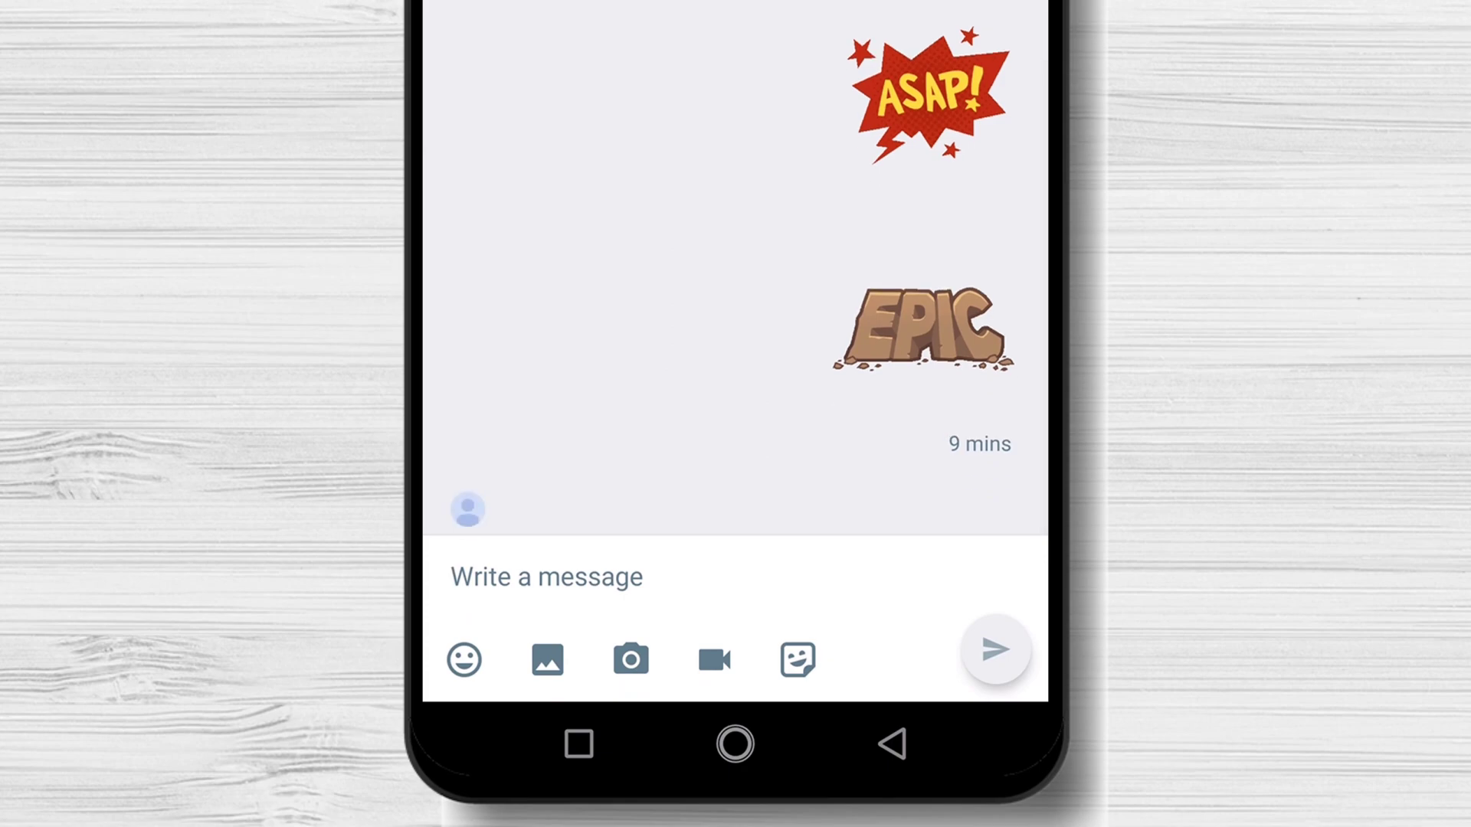
Return from the Dex How To chat to the conversation list, which shows the latest message 'Test'.
{"action": "left_click", "coordinate": [465, 518]}
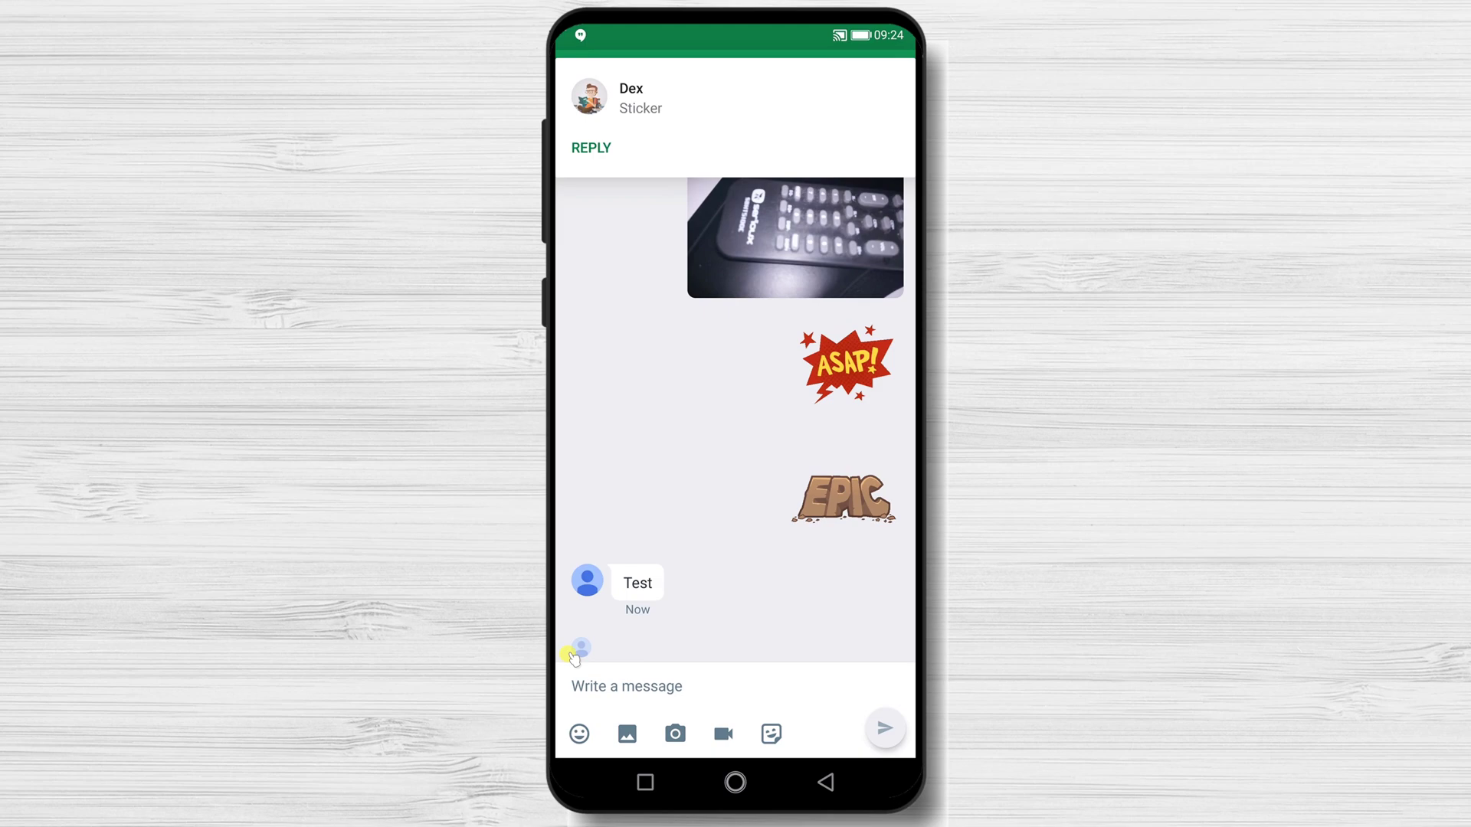
{"action": "left_click", "coordinate": [580, 76]}
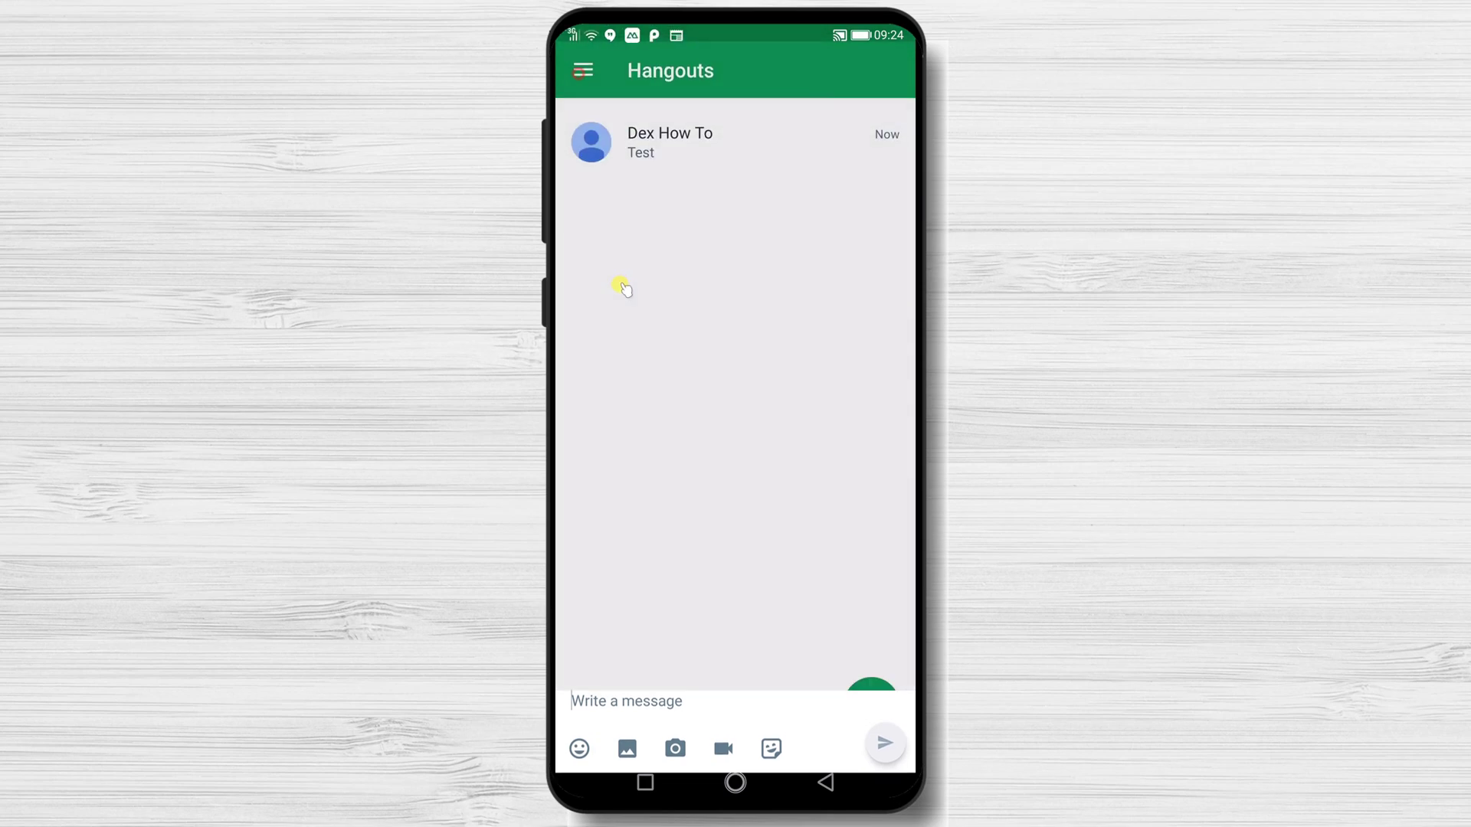